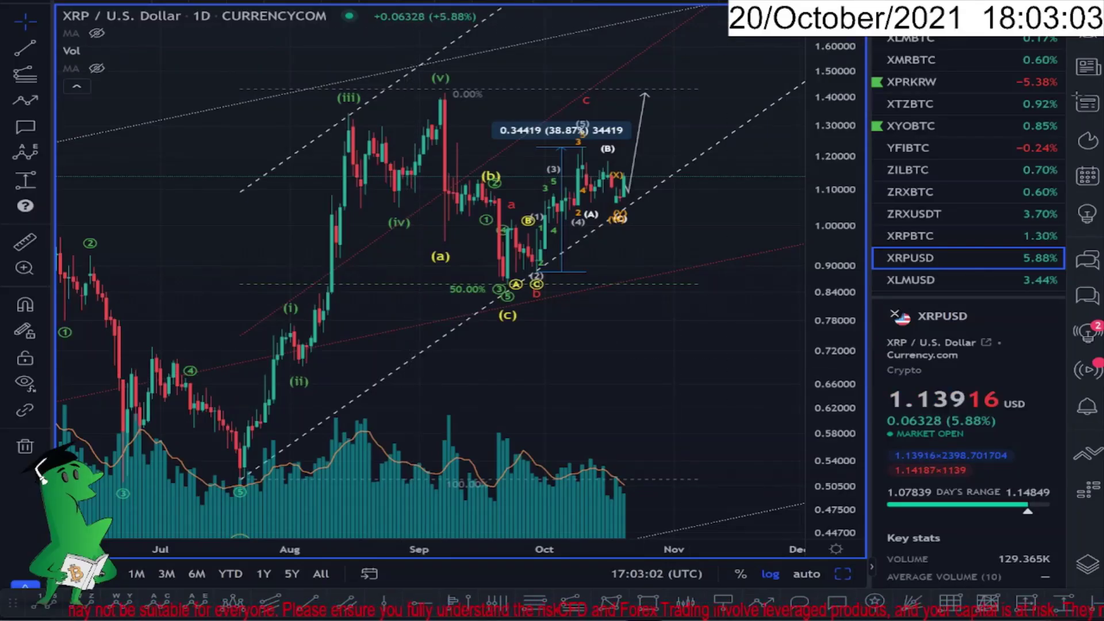
- Hide the watchlist beside the XRP/USD daily chart to give the chart the full width
{"action": "left_click", "coordinate": [1087, 30]}
{"action": "left_click_drag", "start_coordinate": [938, 417], "coordinate": [876, 413]}
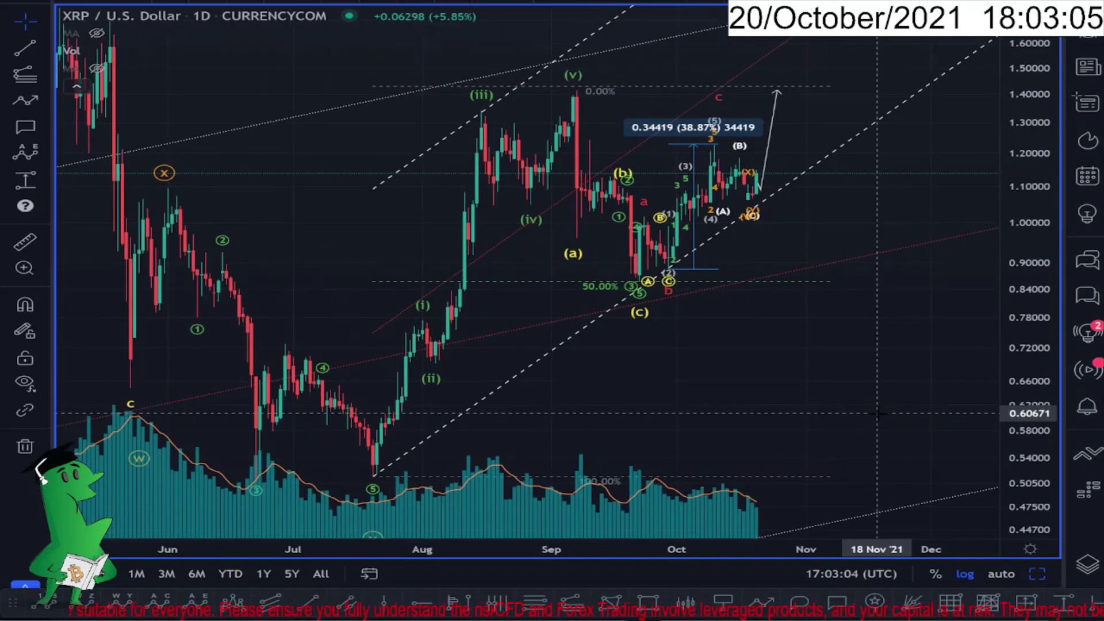
- Switch to Discord and review the past analysis in the ripple-xrp channel, including an enlarged view of the newest annotated chart
{"action": "key", "text": "alt+Tab"}
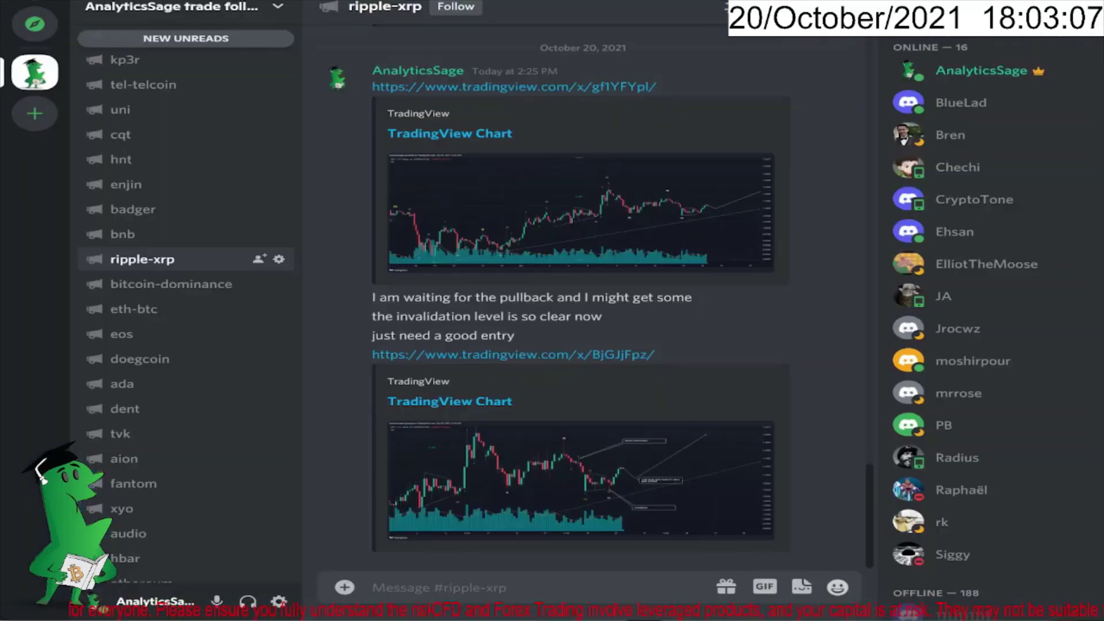
{"action": "scroll", "coordinate": [446, 175], "scroll_direction": "up", "scroll_amount": 10}
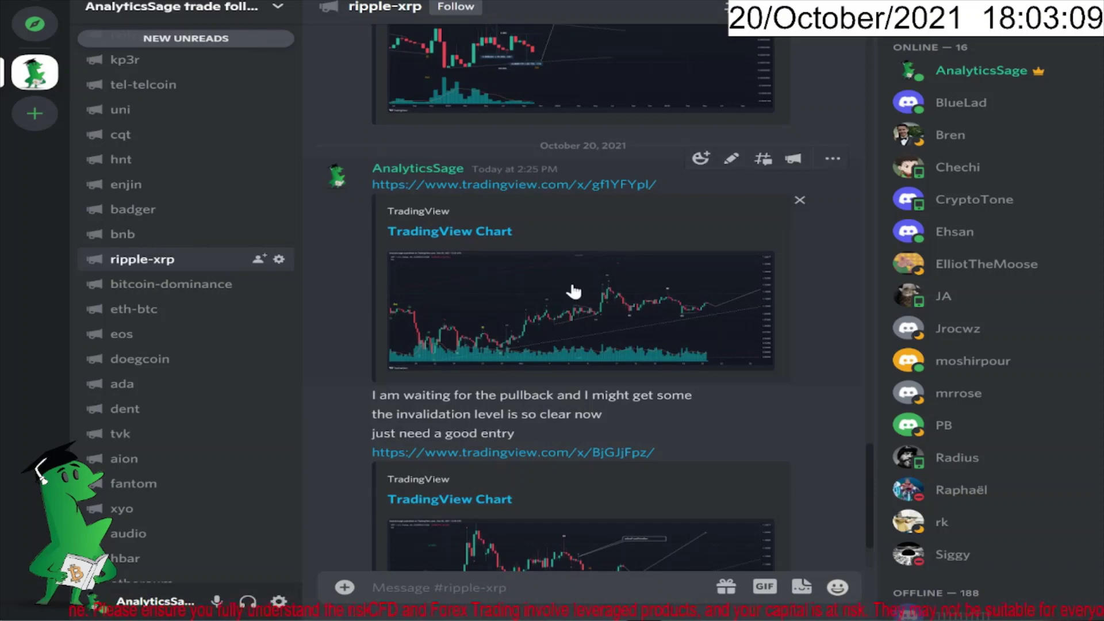
{"action": "scroll", "coordinate": [573, 292], "scroll_direction": "down", "scroll_amount": 8}
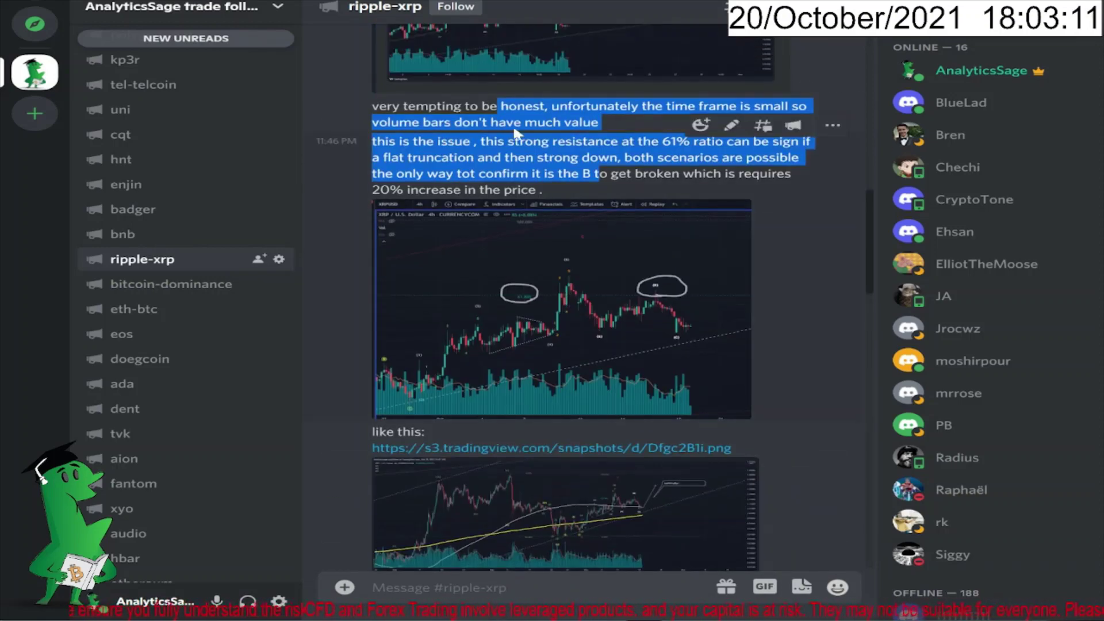
{"action": "left_click_drag", "start_coordinate": [392, 107], "coordinate": [544, 106]}
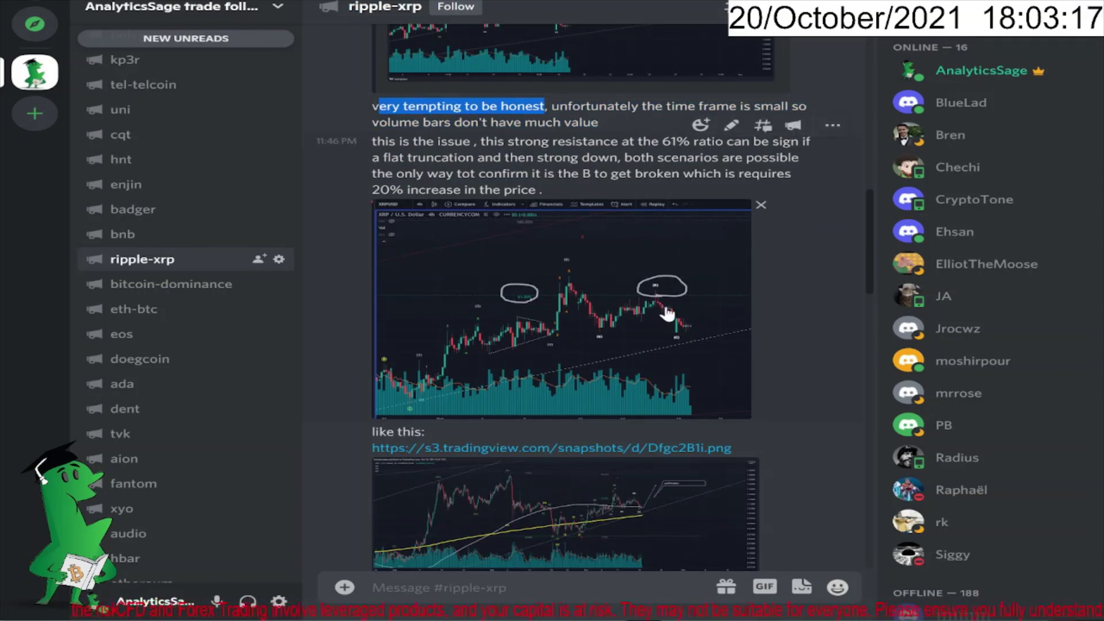
{"action": "scroll", "coordinate": [638, 316], "scroll_direction": "down", "scroll_amount": 10}
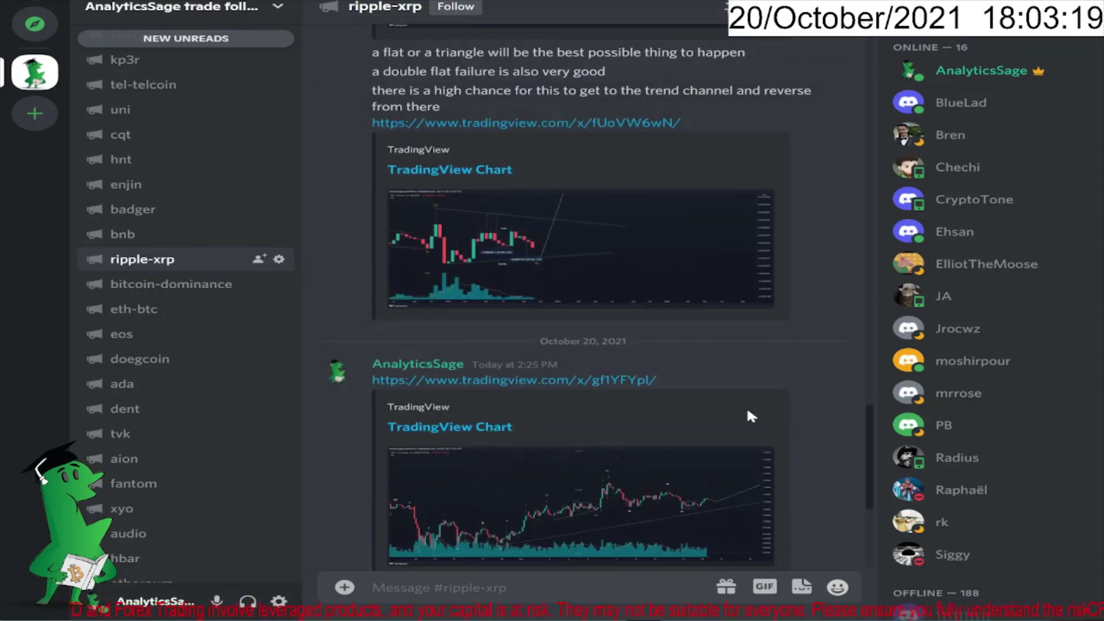
{"action": "scroll", "coordinate": [690, 461], "scroll_direction": "down", "scroll_amount": 5}
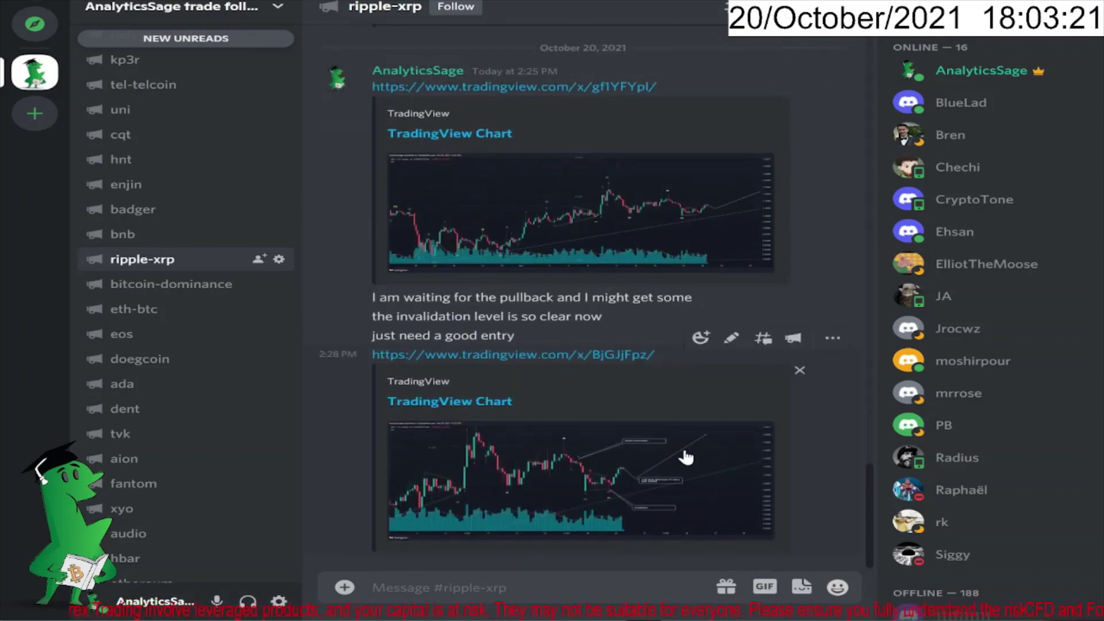
{"action": "left_click", "coordinate": [652, 504]}
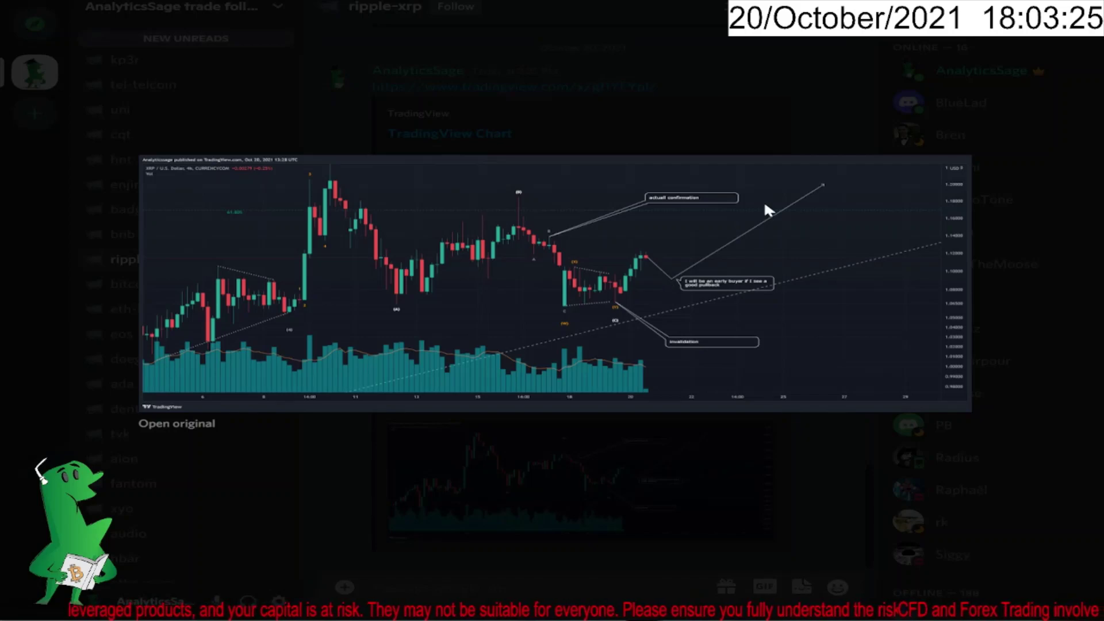
{"action": "left_click", "coordinate": [742, 454]}
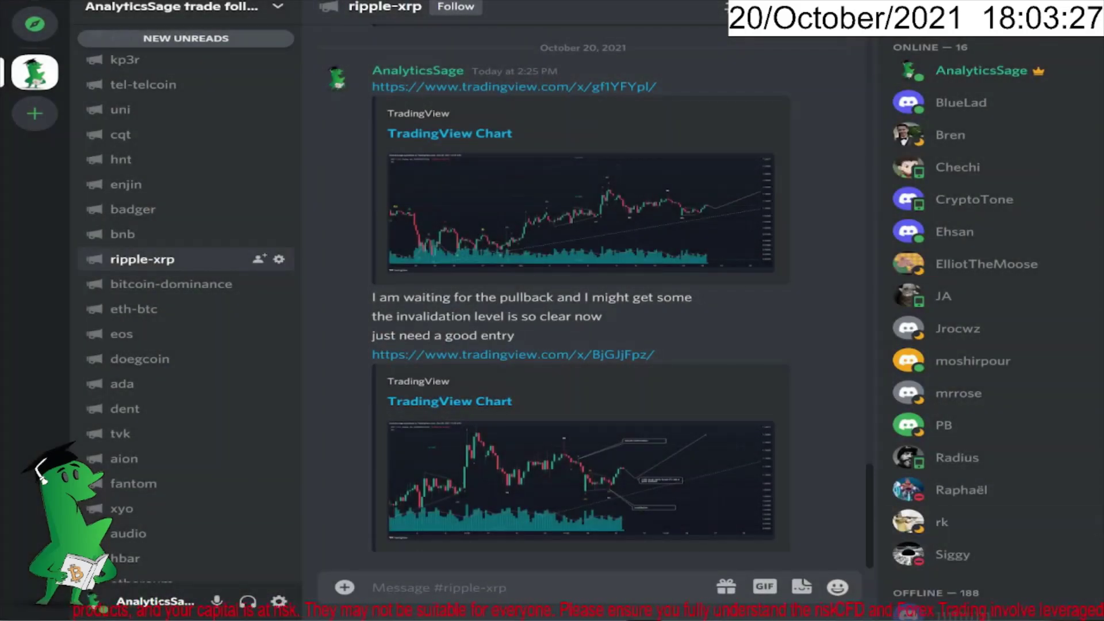
- Switch back to TradingView and look over the XRP/USD daily chart and the XRP/Bitcoin 2-day chart
{"action": "key", "text": "alt+Tab"}
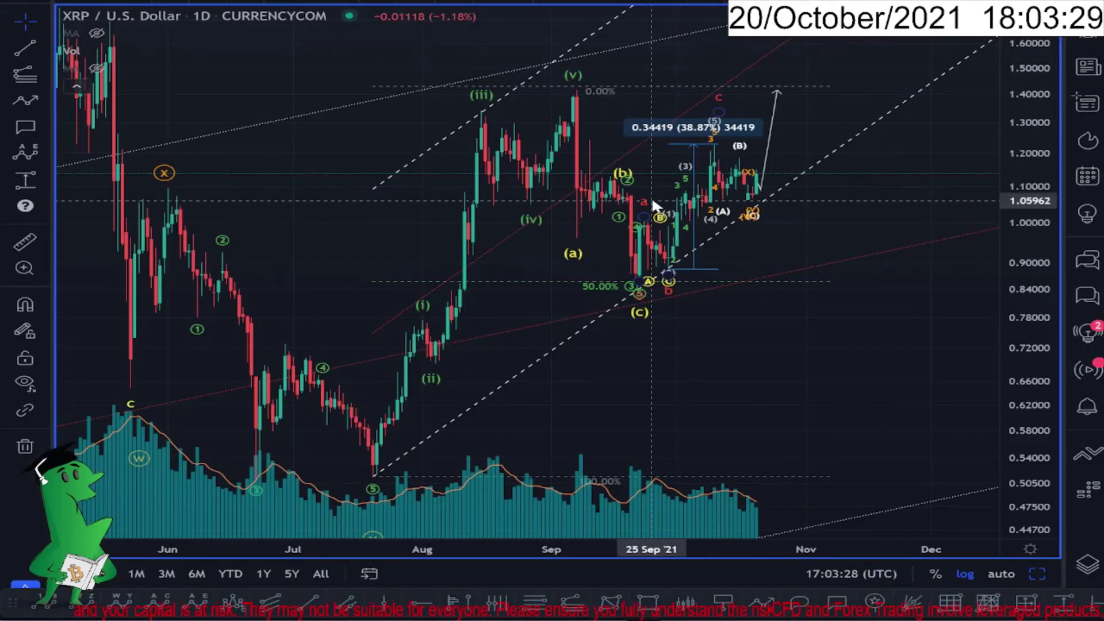
{"action": "scroll", "coordinate": [691, 234], "scroll_direction": "up", "scroll_amount": 2}
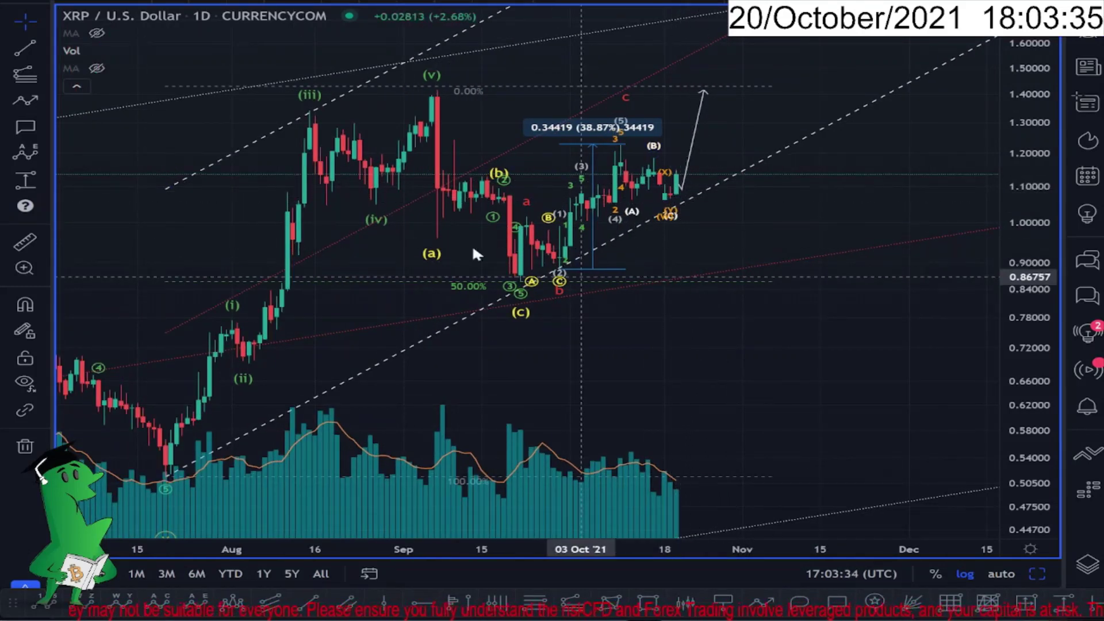
{"action": "key", "text": "ctrl+Tab"}
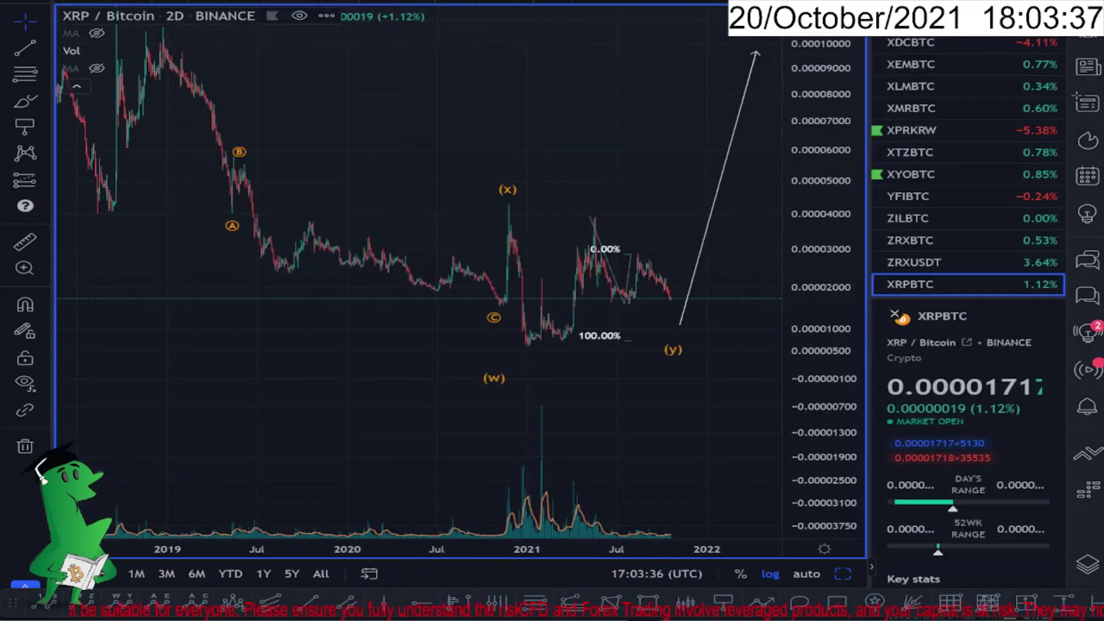
{"action": "key", "text": "ctrl+Tab"}
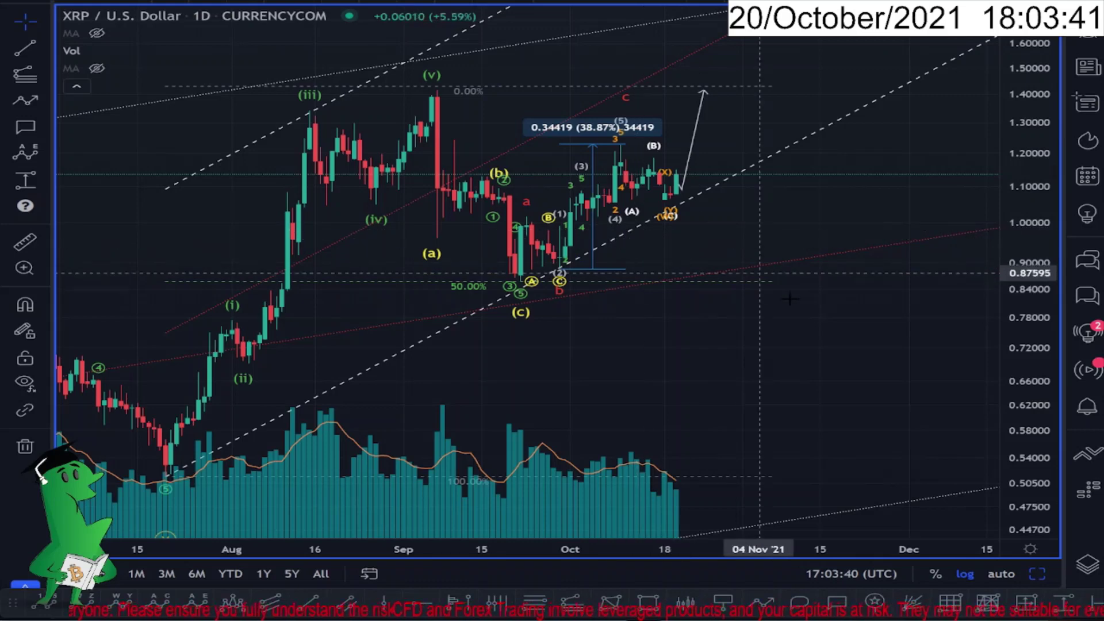
- Bring up the on-screen drawing palette over the XRP/USD daily chart, with July to October in view
{"action": "scroll", "coordinate": [741, 354], "scroll_direction": "up", "scroll_amount": 3}
{"action": "left_click_drag", "start_coordinate": [848, 404], "coordinate": [861, 406]}
{"action": "left_click_drag", "start_coordinate": [1046, 459], "coordinate": [1038, 344]}
{"action": "scroll", "coordinate": [907, 286], "scroll_direction": "up", "scroll_amount": 5}
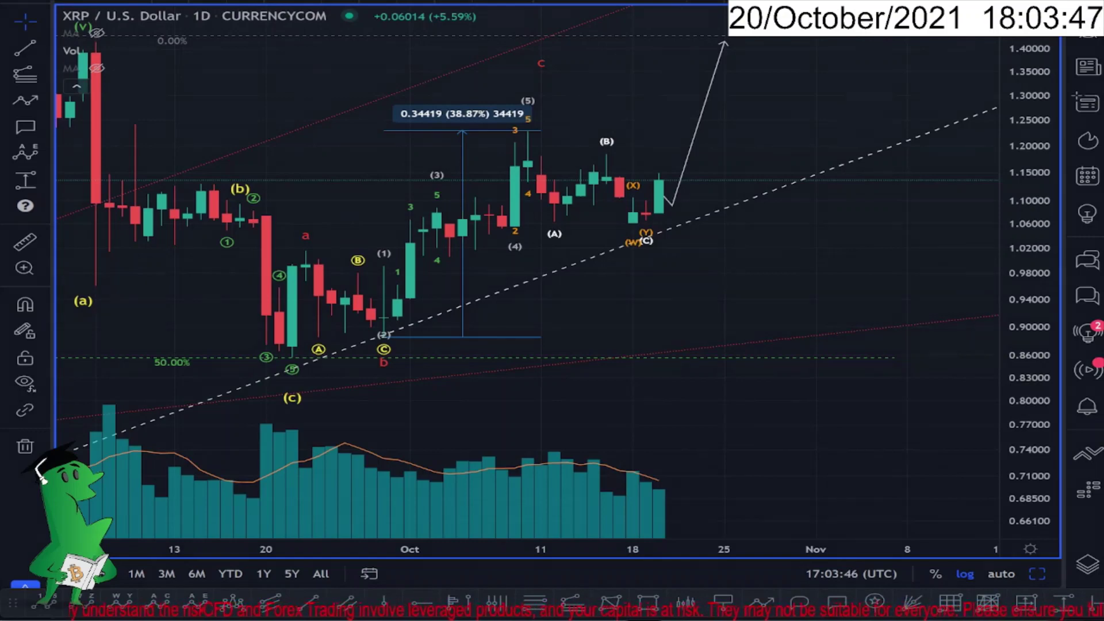
{"action": "left_click", "coordinate": [994, 86]}
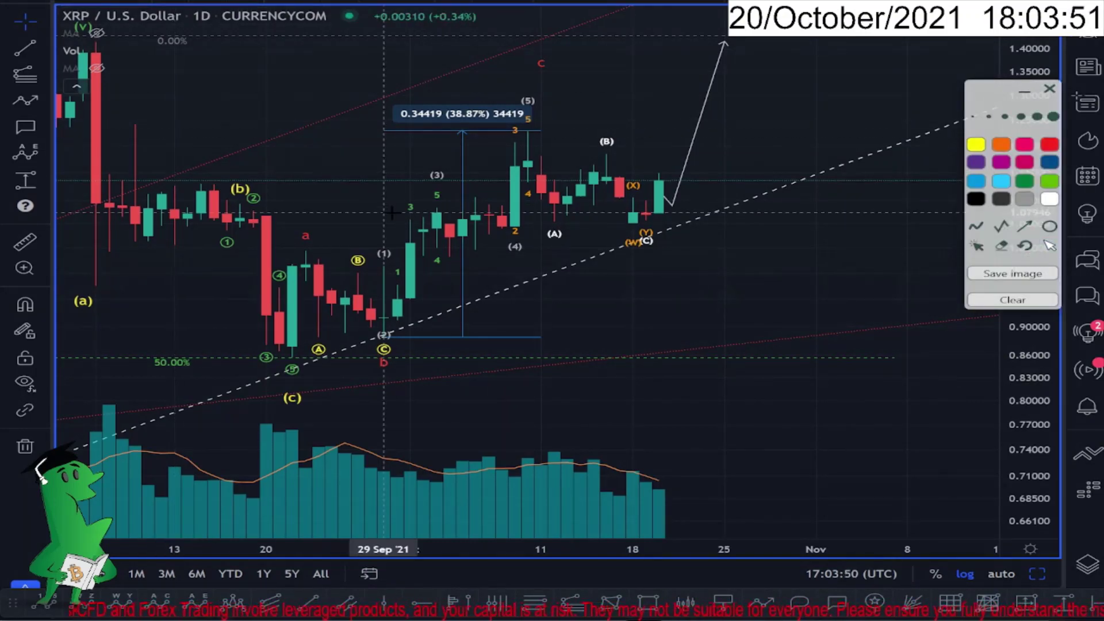
{"action": "scroll", "coordinate": [396, 225], "scroll_direction": "down", "scroll_amount": 5}
{"action": "left_click_drag", "start_coordinate": [1042, 47], "coordinate": [1027, 373]}
{"action": "left_click_drag", "start_coordinate": [938, 421], "coordinate": [773, 395]}
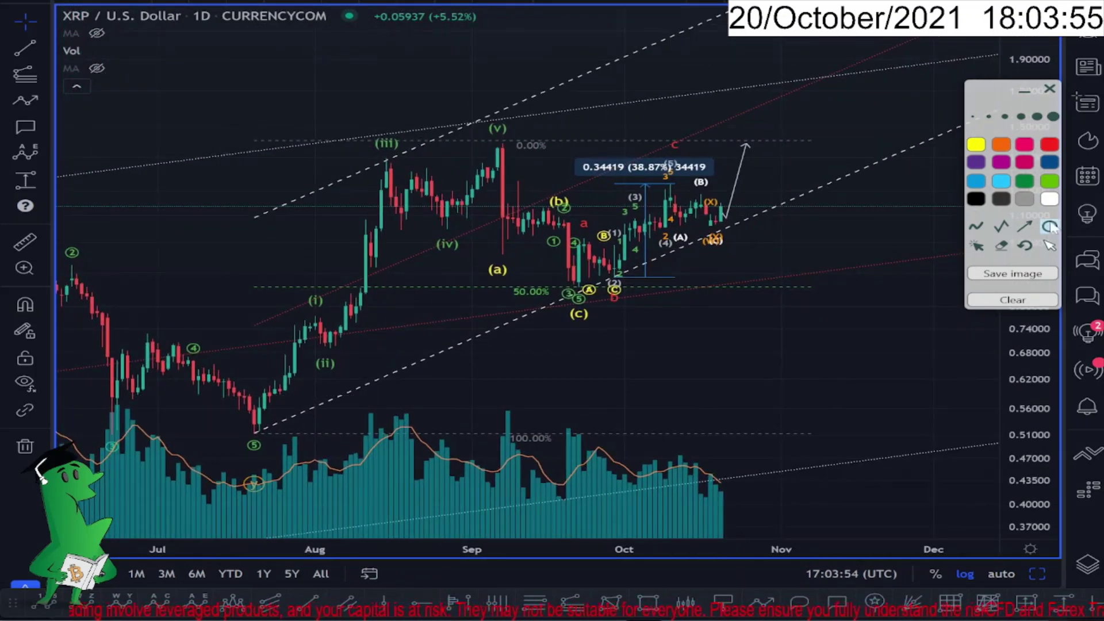
- Trace the price path freehand in white from the July low through wave (v) and wave (c) to the latest candles, and clear it
{"action": "left_click", "coordinate": [976, 227]}
{"action": "left_click_drag", "start_coordinate": [253, 433], "coordinate": [339, 236]}
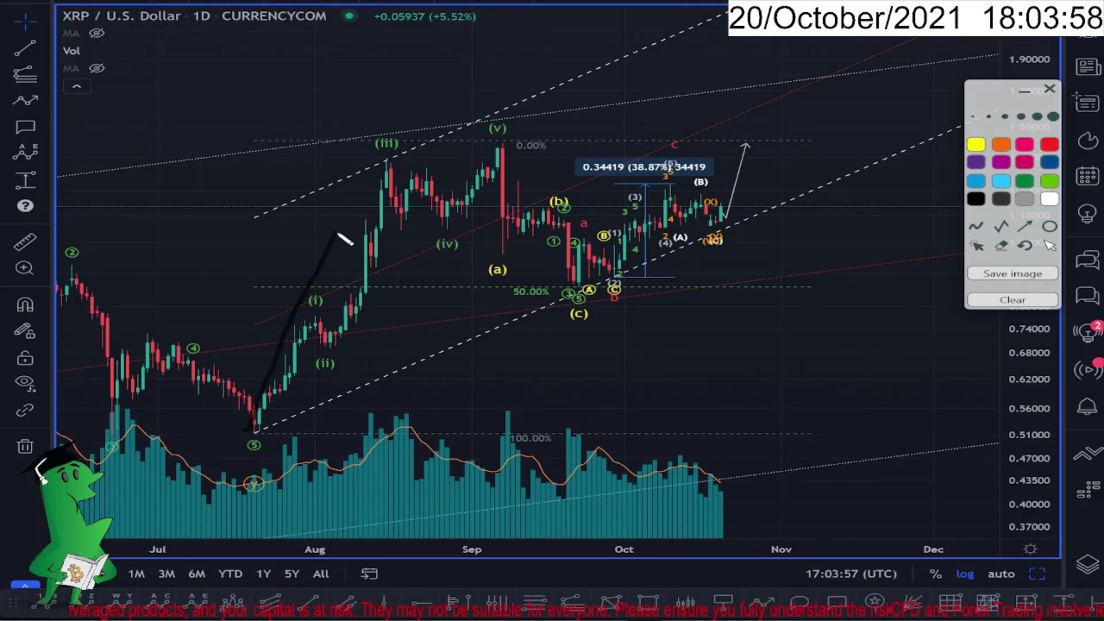
{"action": "left_click", "coordinate": [1016, 303]}
{"action": "mouse_move", "coordinate": [257, 431]}
{"action": "left_mouse_down"}
{"action": "mouse_move", "coordinate": [342, 217]}
{"action": "mouse_move", "coordinate": [458, 140]}
{"action": "mouse_move", "coordinate": [590, 253]}
{"action": "left_mouse_up"}
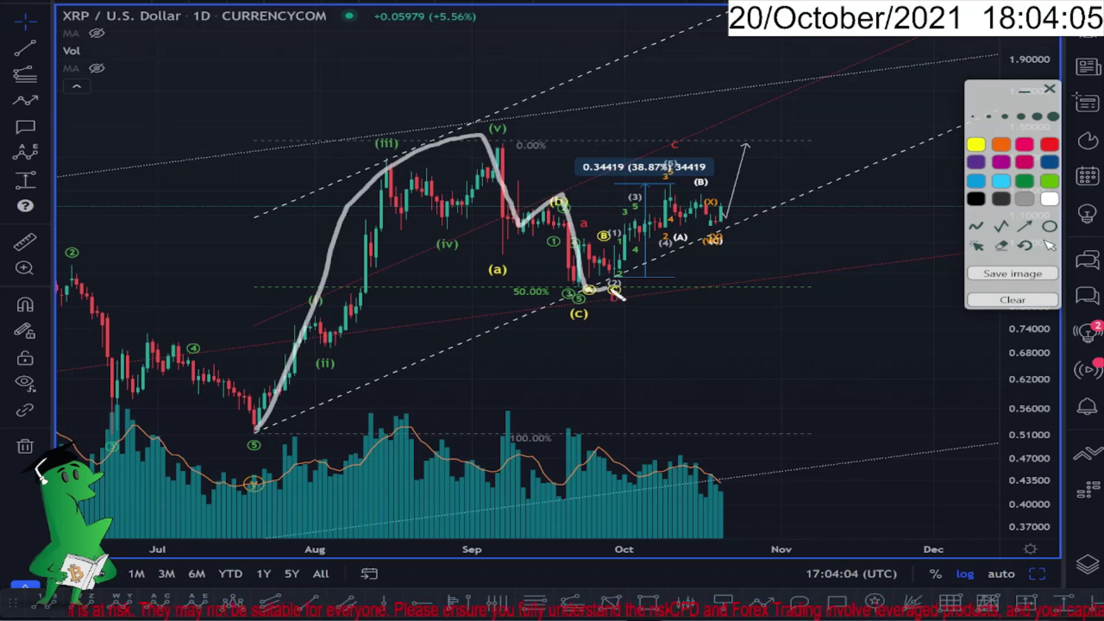
{"action": "left_click_drag", "start_coordinate": [616, 293], "coordinate": [720, 205]}
{"action": "left_click", "coordinate": [971, 300]}
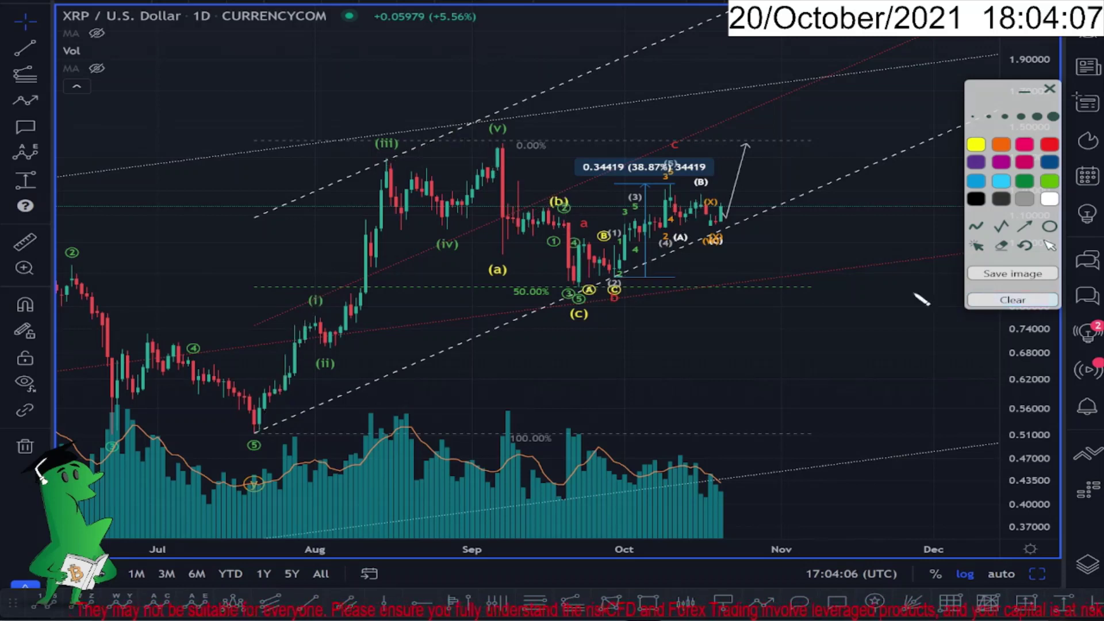
- Sketch a path from the late-September low through (A), (B) and (C) into a steep upward arrow, and clear it
{"action": "mouse_move", "coordinate": [613, 283]}
{"action": "left_mouse_down"}
{"action": "mouse_move", "coordinate": [681, 202]}
{"action": "mouse_move", "coordinate": [726, 224]}
{"action": "mouse_move", "coordinate": [765, 69]}
{"action": "left_mouse_up"}
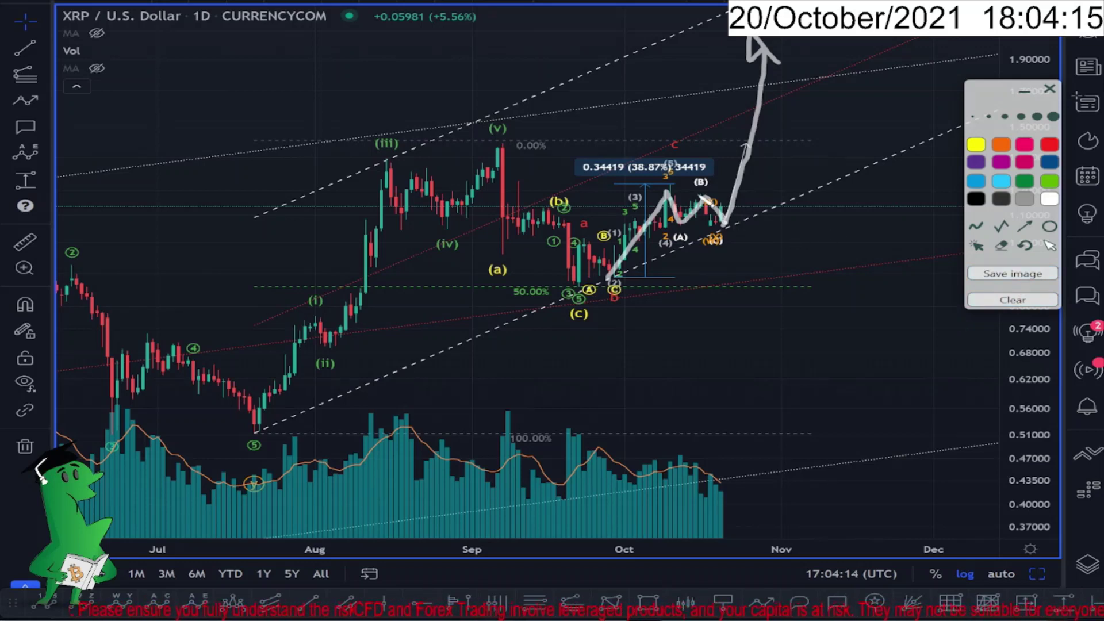
{"action": "left_click", "coordinate": [1029, 303]}
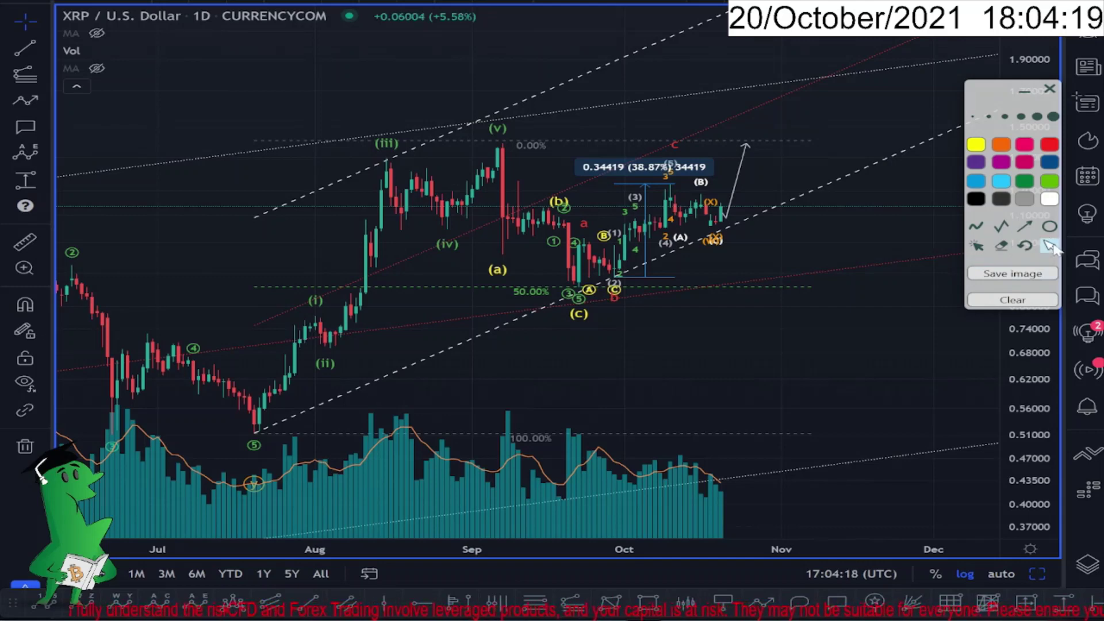
- Change the XRP/USD chart to the 3-hour timeframe and fit the price scale automatically to the data
{"action": "left_click", "coordinate": [171, 8]}
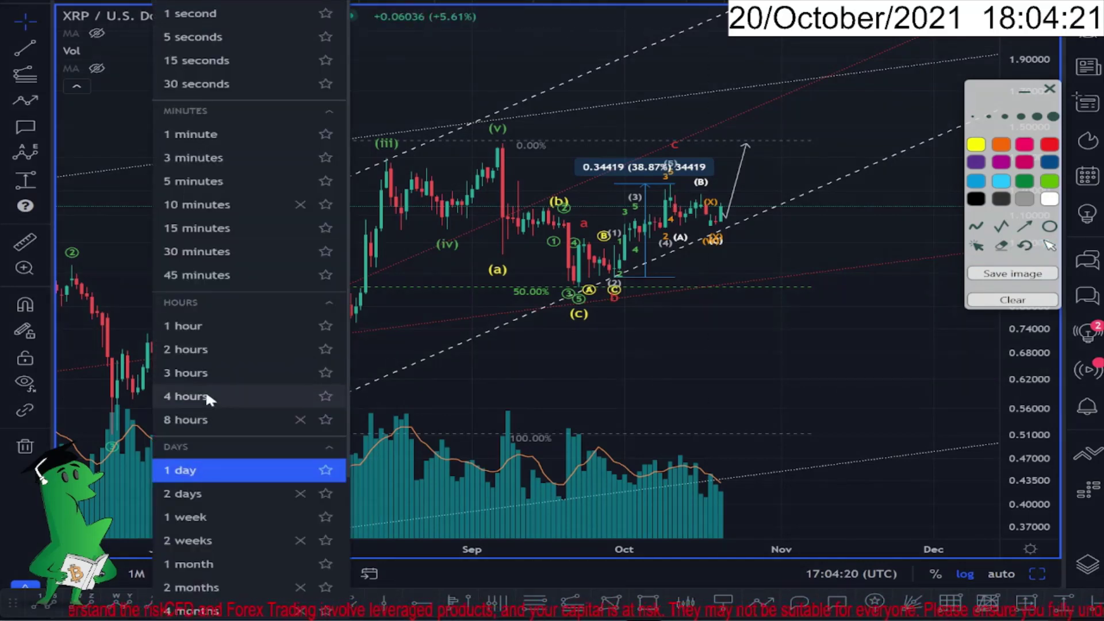
{"action": "left_click", "coordinate": [196, 374]}
{"action": "right_click", "coordinate": [1035, 364]}
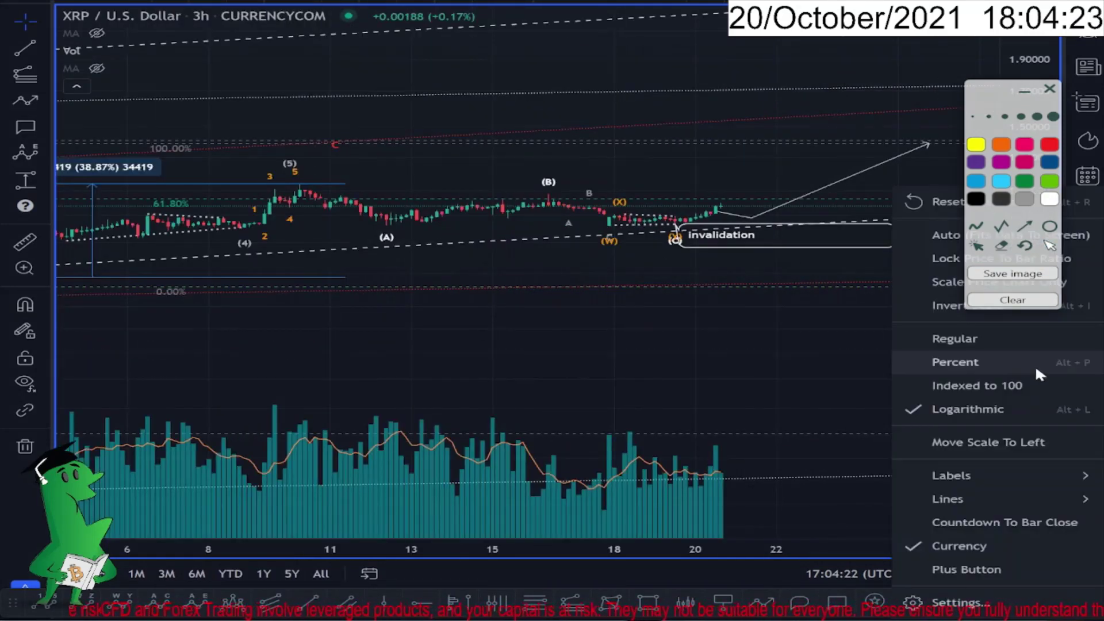
{"action": "left_click", "coordinate": [939, 236]}
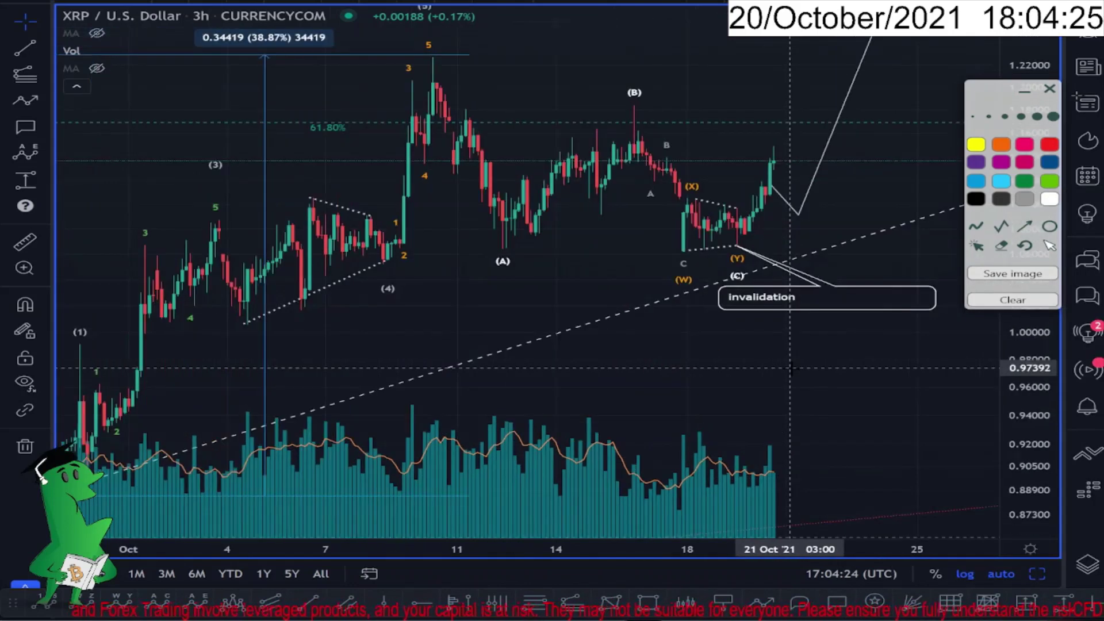
{"action": "scroll", "coordinate": [791, 369], "scroll_direction": "down", "scroll_amount": 1}
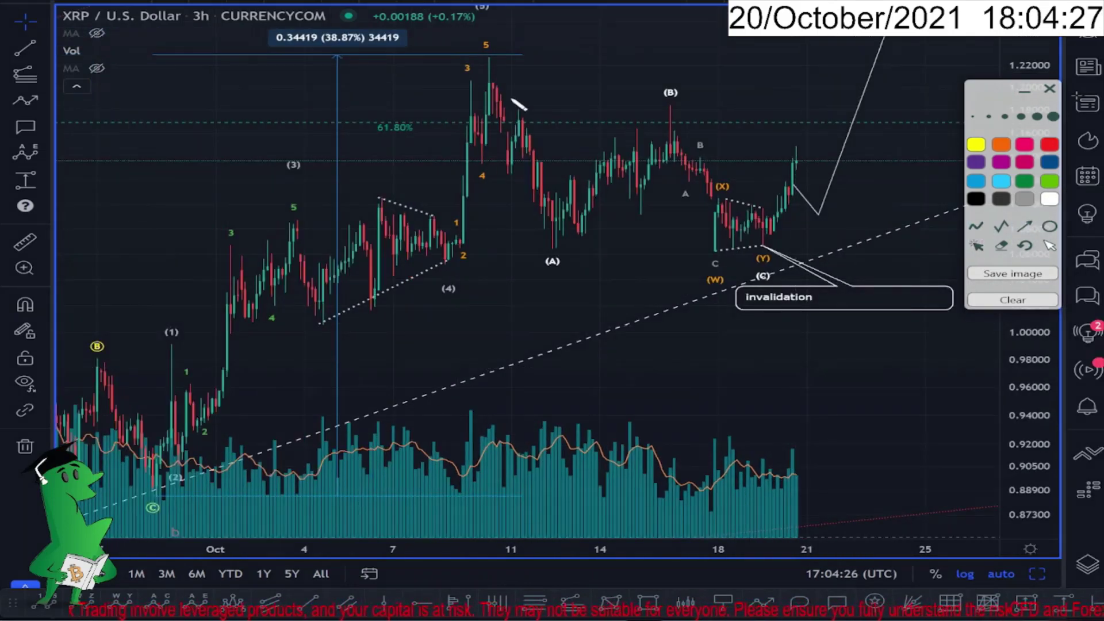
- Trace the correction from the wave 5 high through (A), (B) and (C) to the latest rise, clear it, and close the drawing palette
{"action": "mouse_move", "coordinate": [490, 80]}
{"action": "left_mouse_down"}
{"action": "mouse_move", "coordinate": [565, 243]}
{"action": "mouse_move", "coordinate": [649, 135]}
{"action": "mouse_move", "coordinate": [716, 251]}
{"action": "left_mouse_up"}
{"action": "mouse_move", "coordinate": [728, 201]}
{"action": "left_mouse_down"}
{"action": "mouse_move", "coordinate": [762, 246]}
{"action": "mouse_move", "coordinate": [799, 160]}
{"action": "mouse_move", "coordinate": [780, 149]}
{"action": "left_mouse_up"}
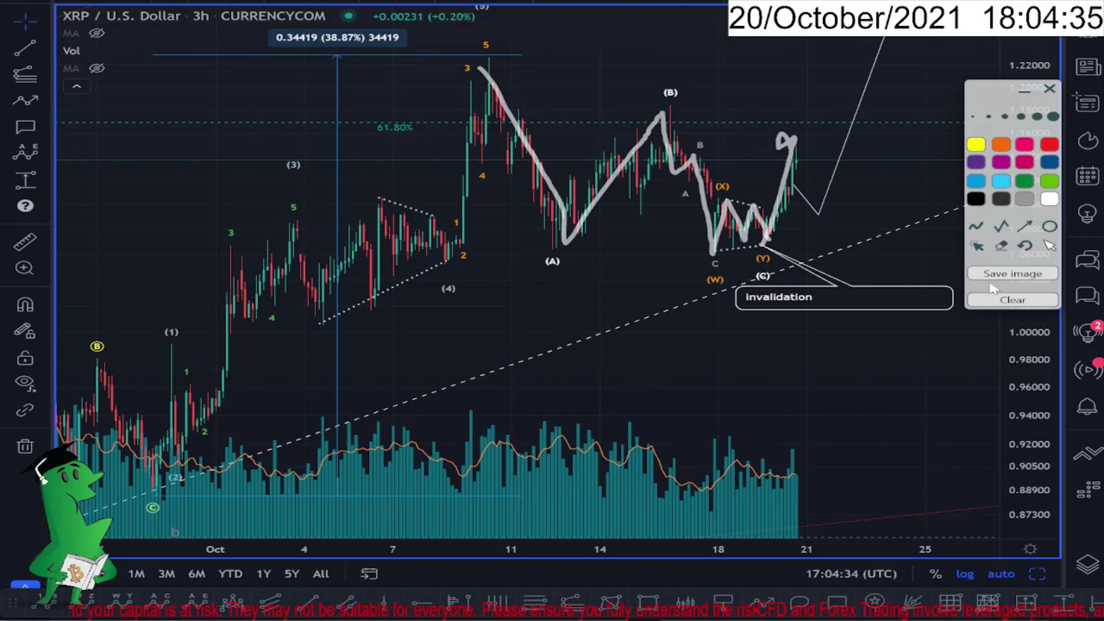
{"action": "left_click", "coordinate": [1015, 302]}
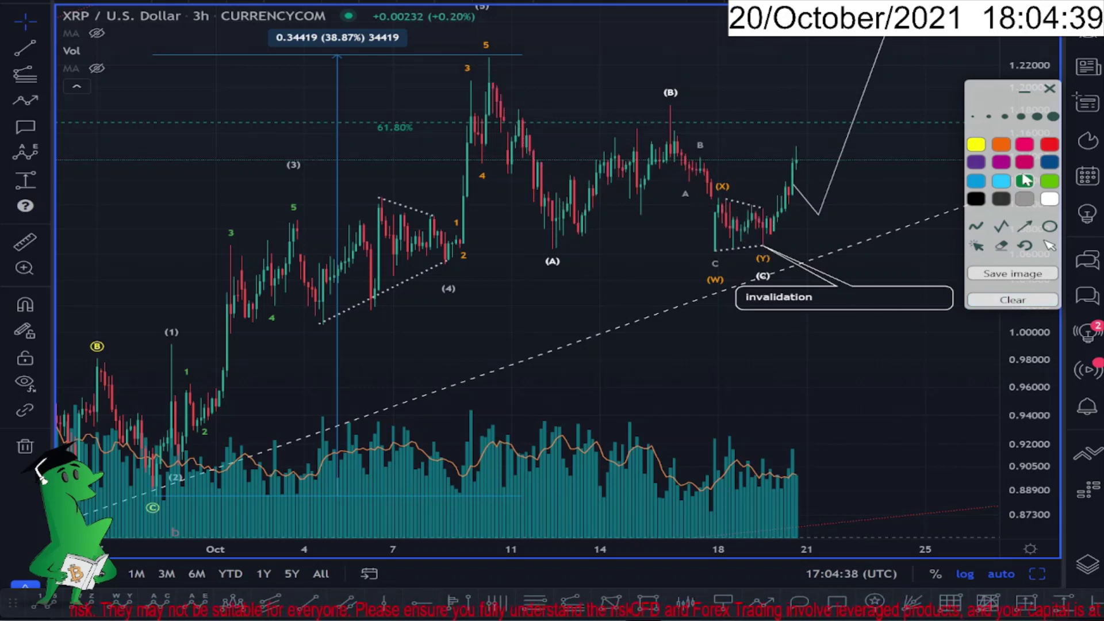
{"action": "left_click", "coordinate": [1049, 88]}
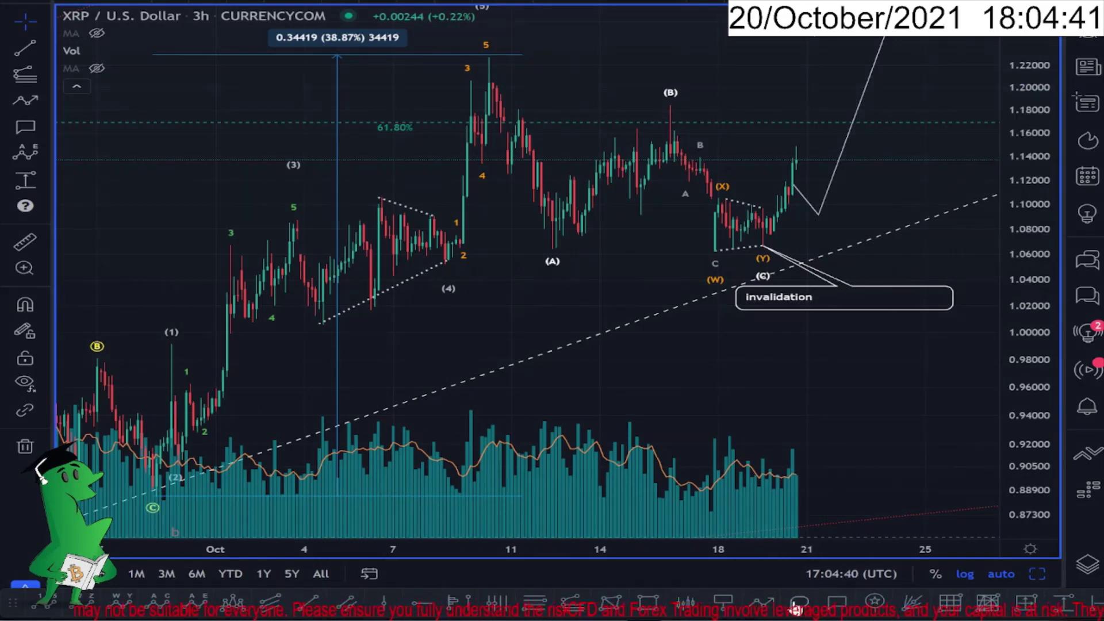
- Add a price note anchored to the wave (Y) low at 1.06669, with its label placed below wave (A) near 14 October
{"action": "left_click", "coordinate": [727, 607]}
{"action": "scroll", "coordinate": [789, 283], "scroll_direction": "up", "scroll_amount": 8}
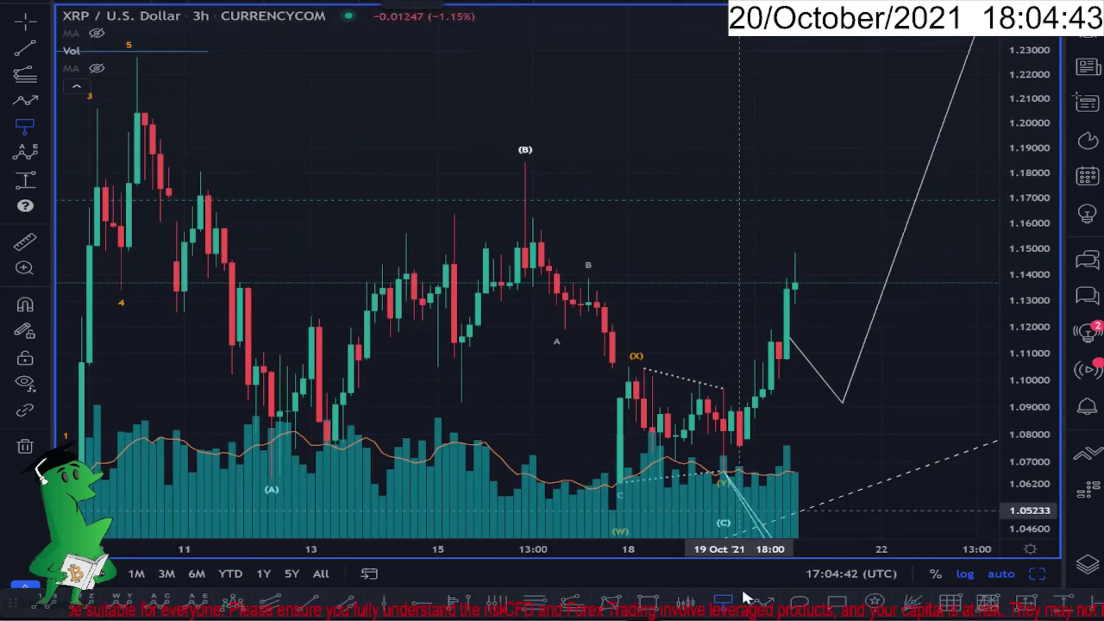
{"action": "scroll", "coordinate": [739, 345], "scroll_direction": "down", "scroll_amount": 5}
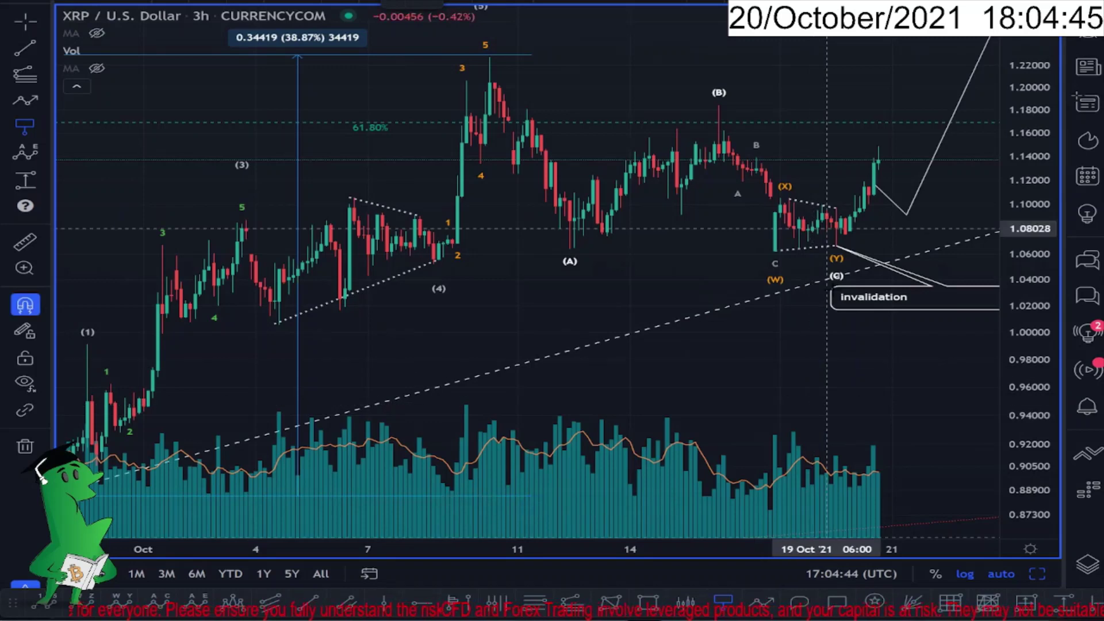
{"action": "left_click", "coordinate": [836, 246]}
{"action": "left_click", "coordinate": [653, 287]}
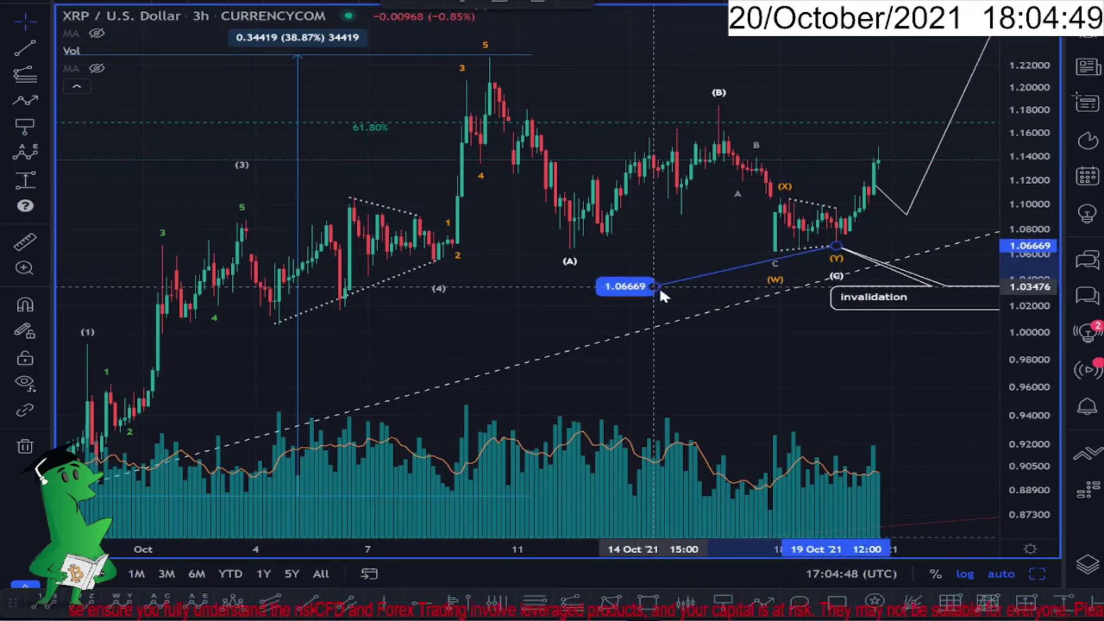
- Examine the XRP/USD 3-hour chart from the August waves to the projected upward arrow and the channel lines above it
{"action": "scroll", "coordinate": [1031, 144], "scroll_direction": "down", "scroll_amount": 5}
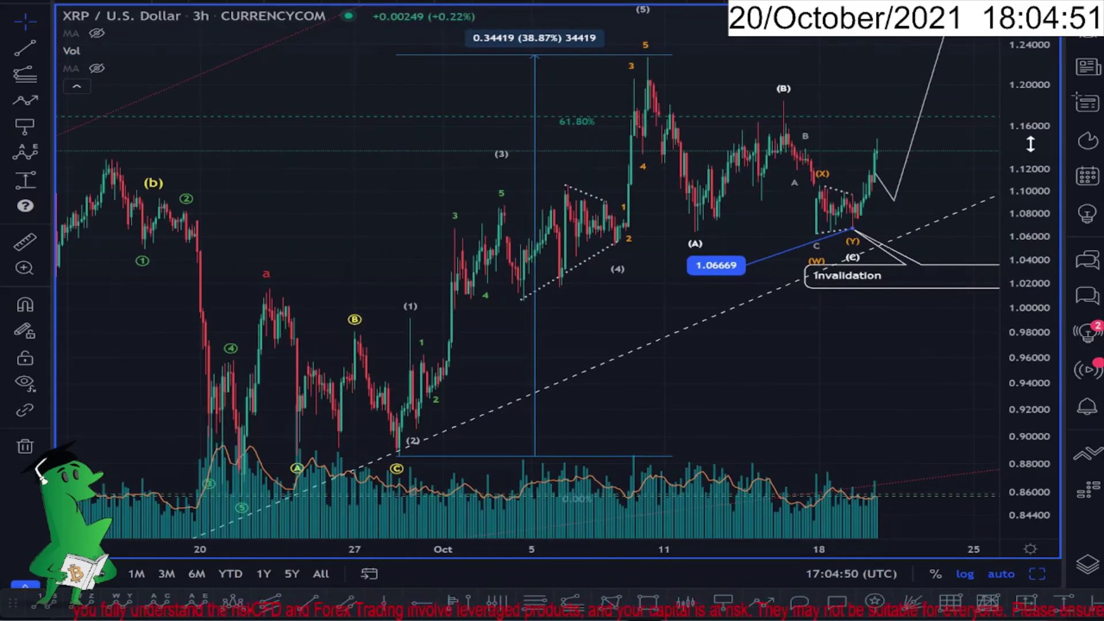
{"action": "left_click_drag", "start_coordinate": [1030, 144], "coordinate": [1037, 202]}
{"action": "left_click_drag", "start_coordinate": [868, 76], "coordinate": [693, 308]}
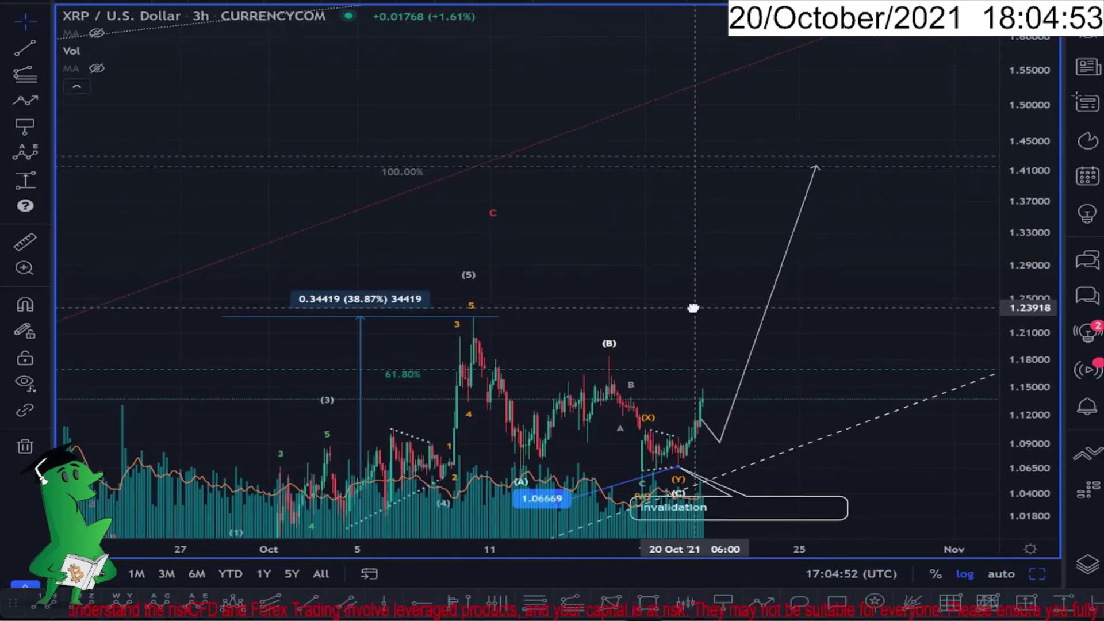
{"action": "left_click_drag", "start_coordinate": [1021, 135], "coordinate": [1015, 317]}
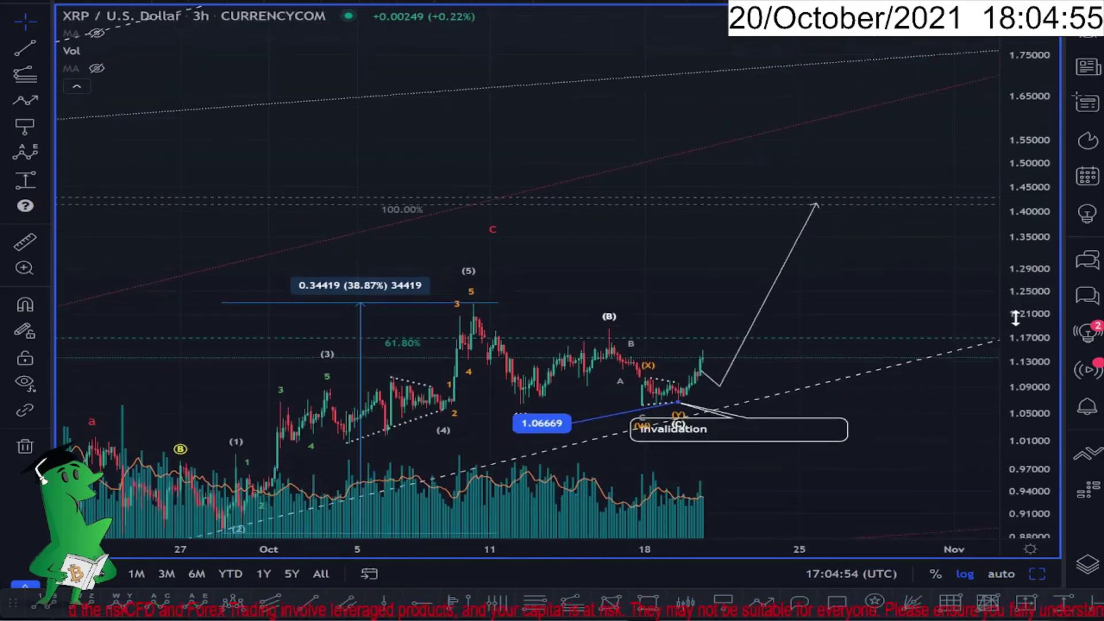
{"action": "scroll", "coordinate": [926, 288], "scroll_direction": "down", "scroll_amount": 5}
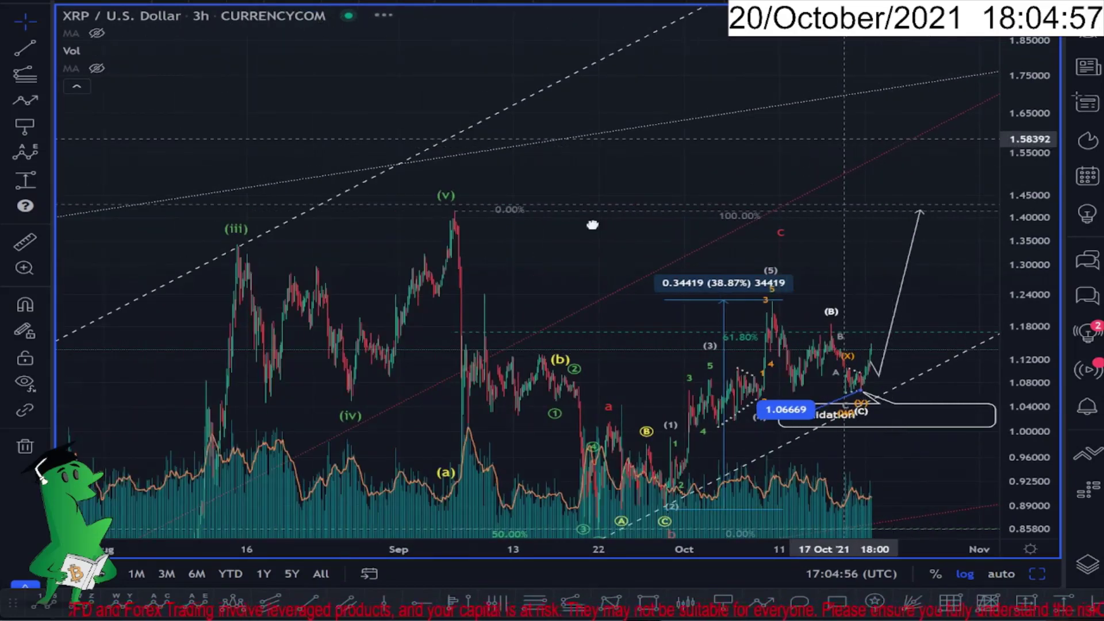
{"action": "left_click_drag", "start_coordinate": [592, 224], "coordinate": [439, 327]}
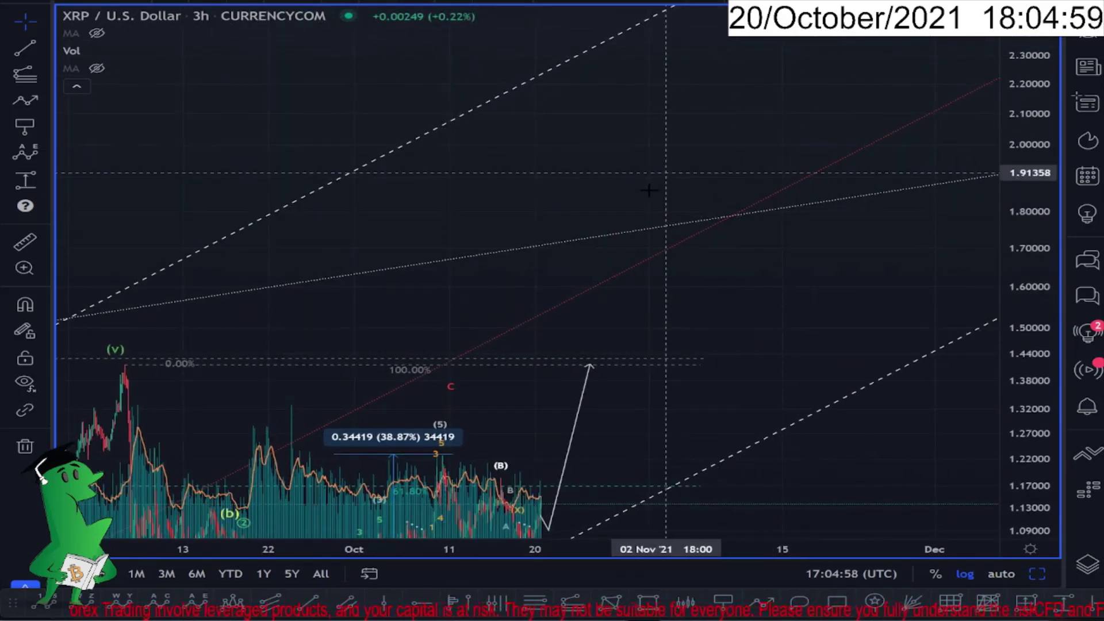
{"action": "left_click_drag", "start_coordinate": [659, 181], "coordinate": [827, 2]}
{"action": "left_click_drag", "start_coordinate": [1042, 133], "coordinate": [1028, 210]}
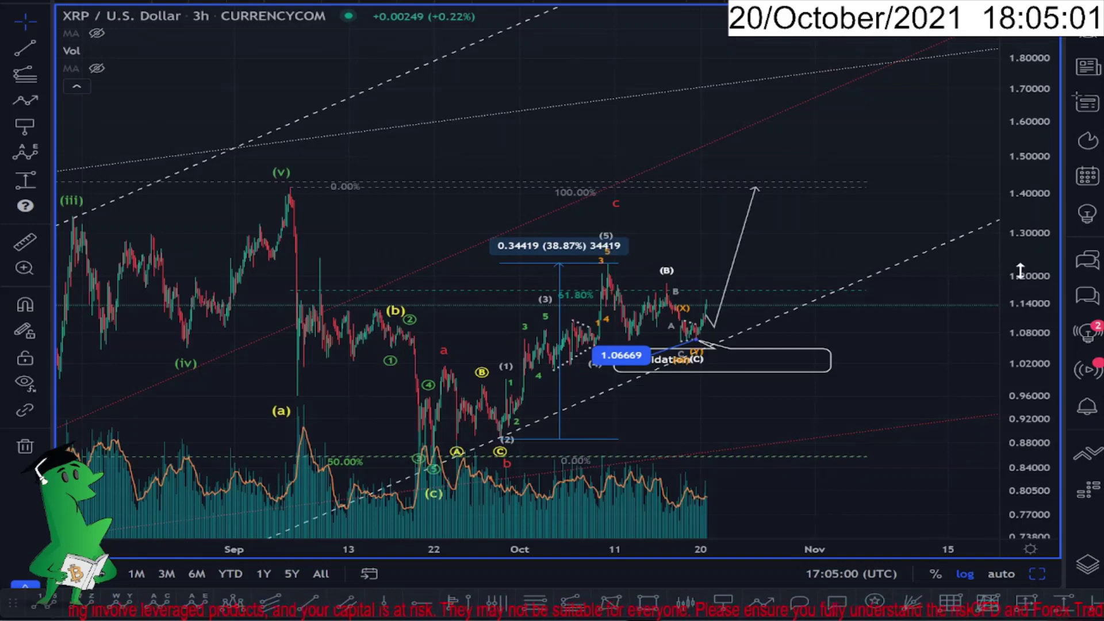
- Switch to the XRP/Bitcoin 2-day chart and frame the price history from late 2017 to the projected arrow
{"action": "mouse_move", "coordinate": [67, 60]}
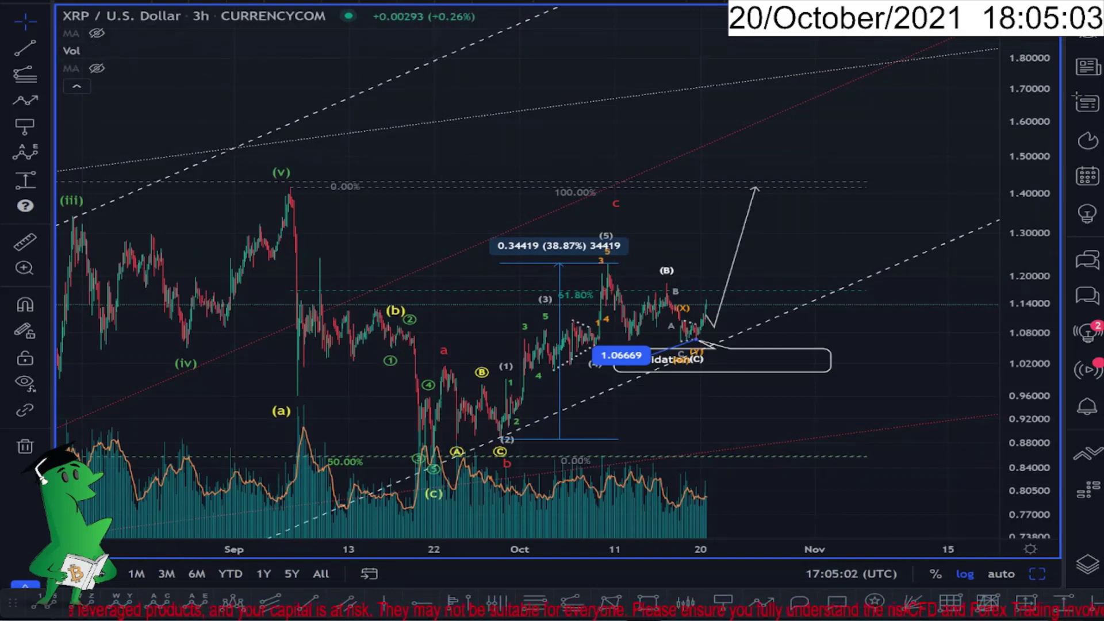
{"action": "key", "text": "ctrl+Tab"}
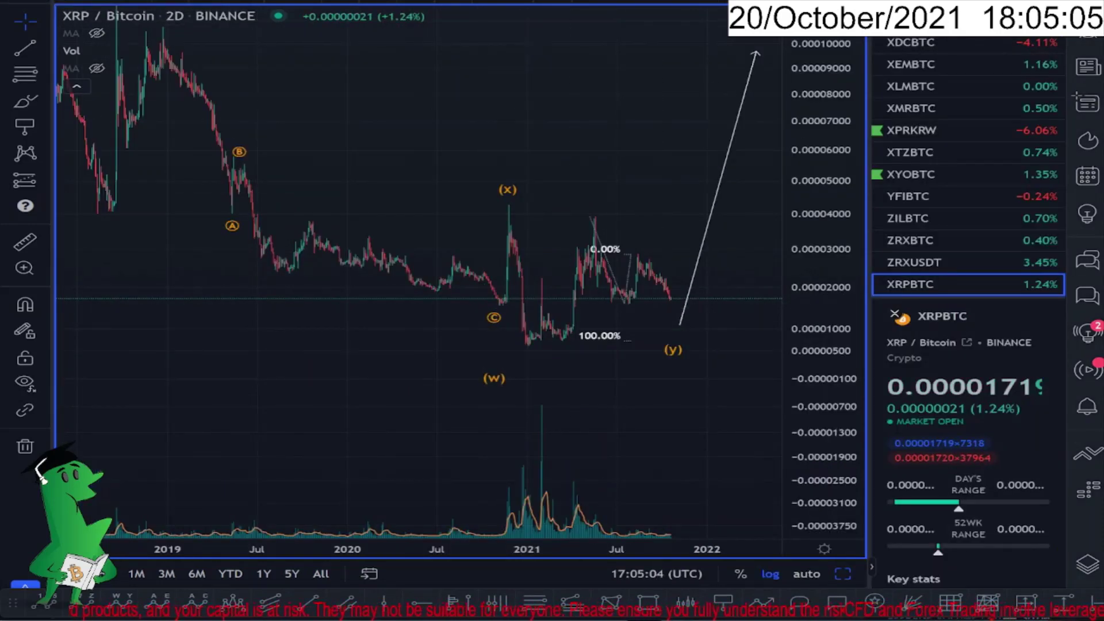
{"action": "left_click_drag", "start_coordinate": [1029, 81], "coordinate": [1028, 152]}
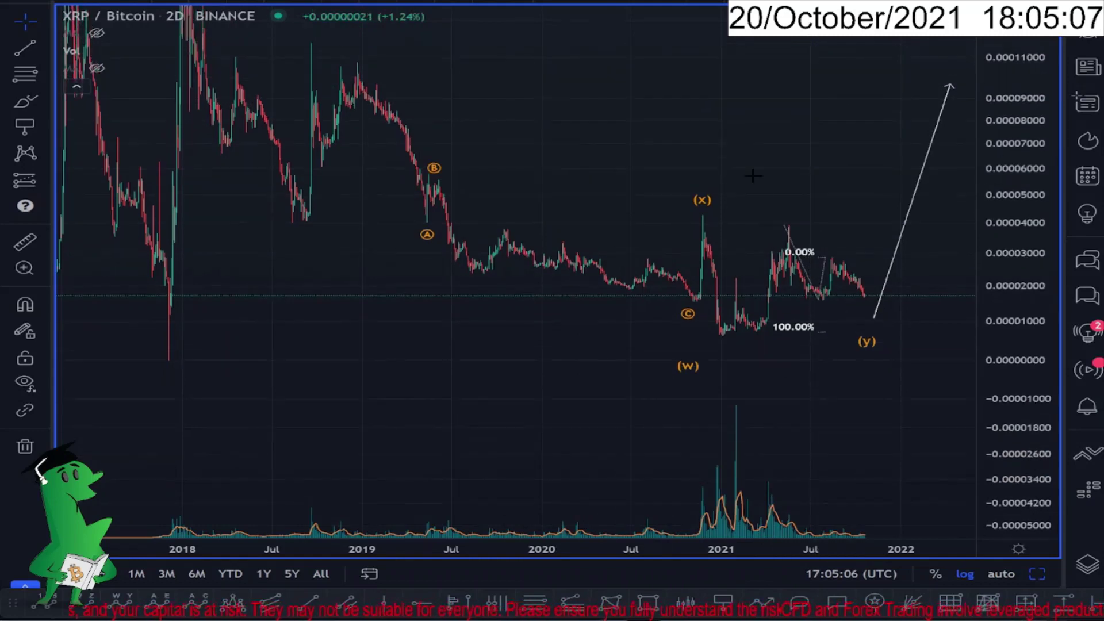
{"action": "left_click_drag", "start_coordinate": [753, 175], "coordinate": [730, 223]}
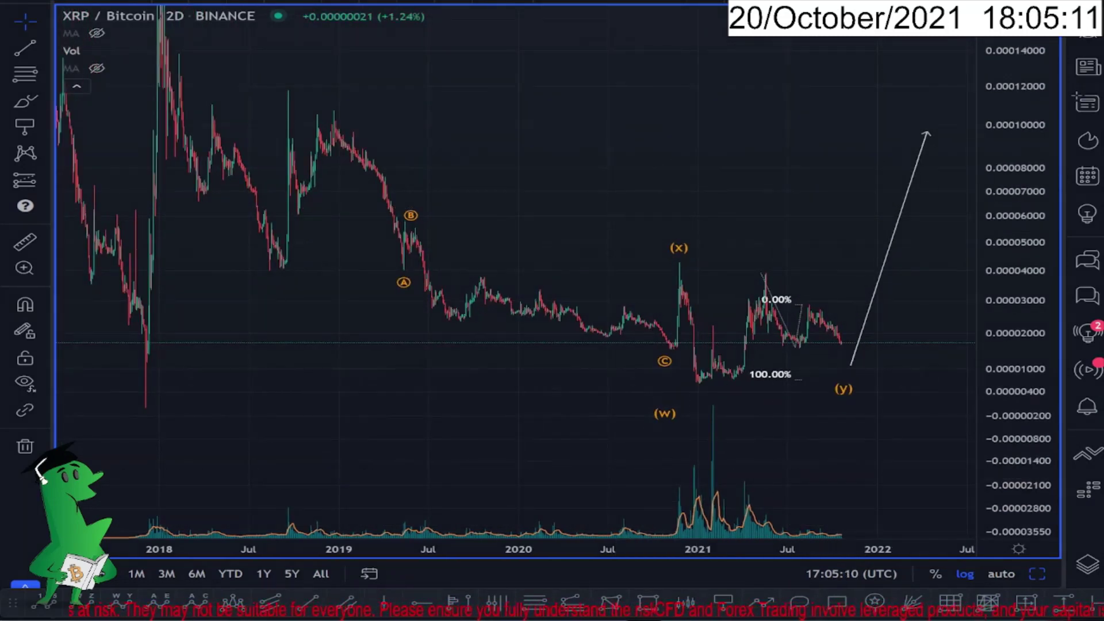
- Trace the decline from the late-2018 high through (w) and (x) to (y) with the freehand pen, and clear the tracing
{"action": "left_click_drag", "start_coordinate": [1103, 110], "coordinate": [1004, 117]}
{"action": "left_click", "coordinate": [990, 256]}
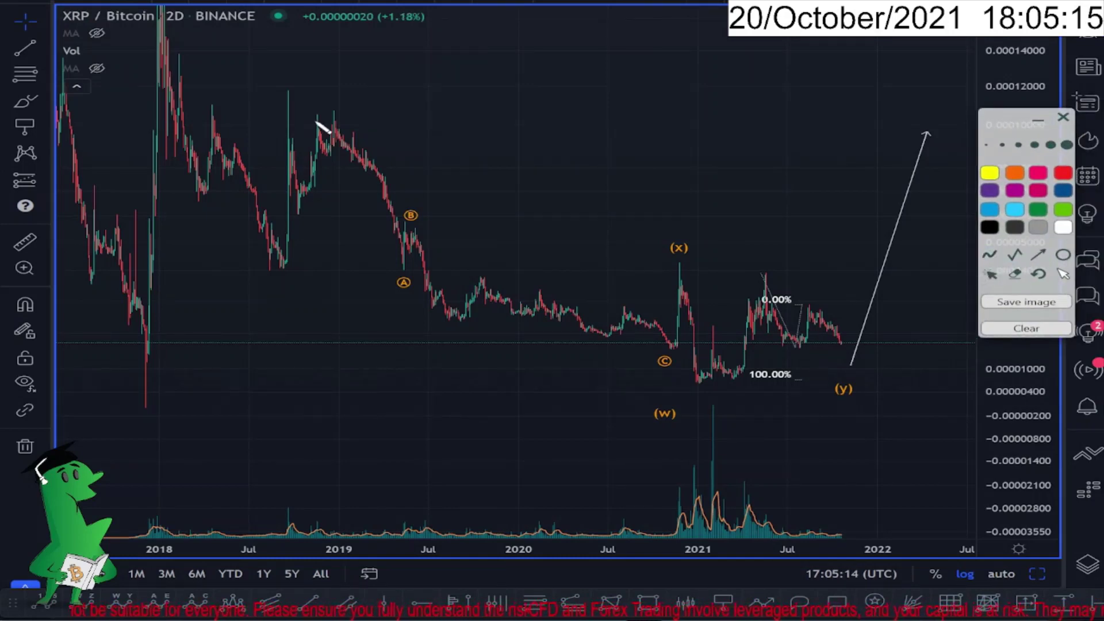
{"action": "left_click_drag", "start_coordinate": [315, 121], "coordinate": [361, 246]}
{"action": "mouse_move", "coordinate": [426, 223]}
{"action": "left_mouse_down"}
{"action": "mouse_move", "coordinate": [473, 306]}
{"action": "mouse_move", "coordinate": [652, 358]}
{"action": "mouse_move", "coordinate": [673, 282]}
{"action": "left_mouse_up"}
{"action": "mouse_move", "coordinate": [714, 392]}
{"action": "left_mouse_down"}
{"action": "mouse_move", "coordinate": [811, 264]}
{"action": "mouse_move", "coordinate": [848, 356]}
{"action": "left_mouse_up"}
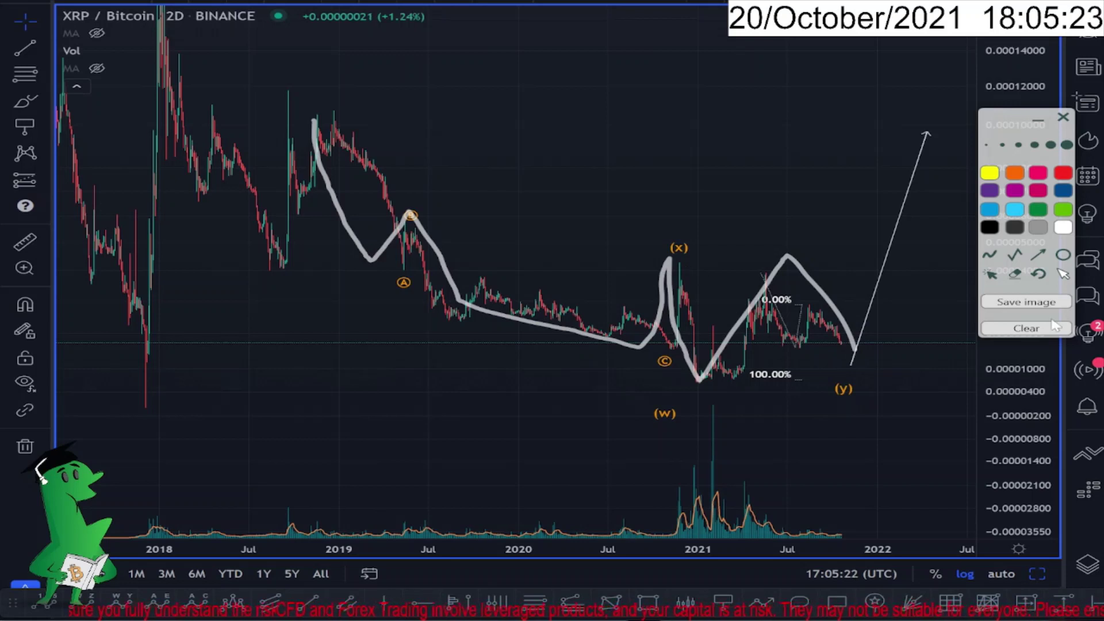
{"action": "left_click", "coordinate": [1055, 326]}
- Sketch converging triangle lines from the wave (x) high and the early-2021 low, clear them, and close the drawing palette
{"action": "left_click_drag", "start_coordinate": [680, 262], "coordinate": [904, 313]}
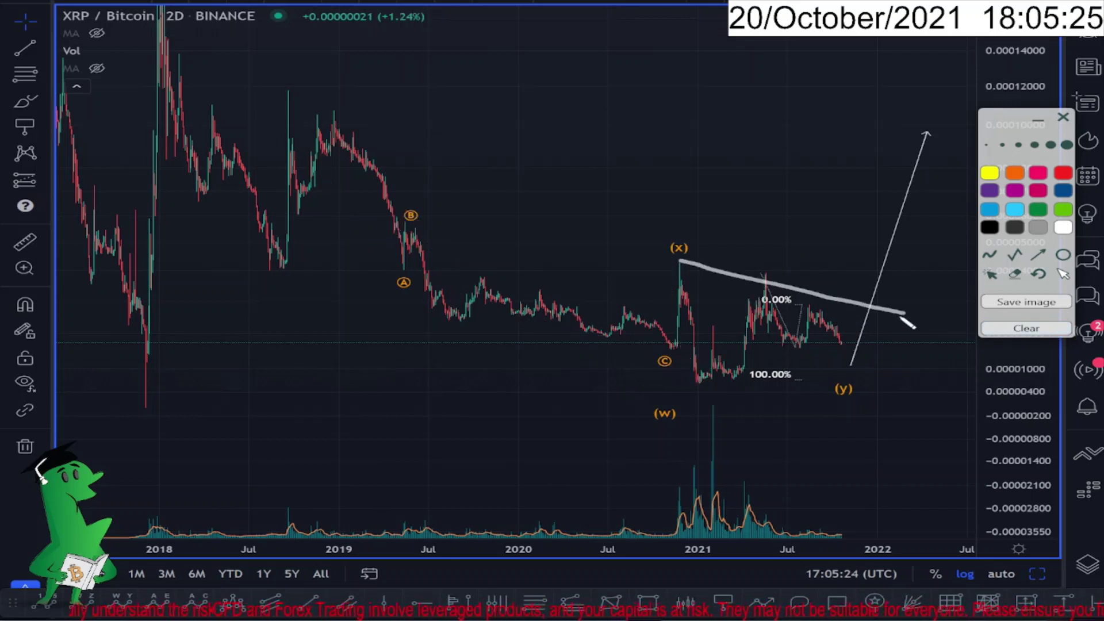
{"action": "left_click_drag", "start_coordinate": [687, 382], "coordinate": [934, 326]}
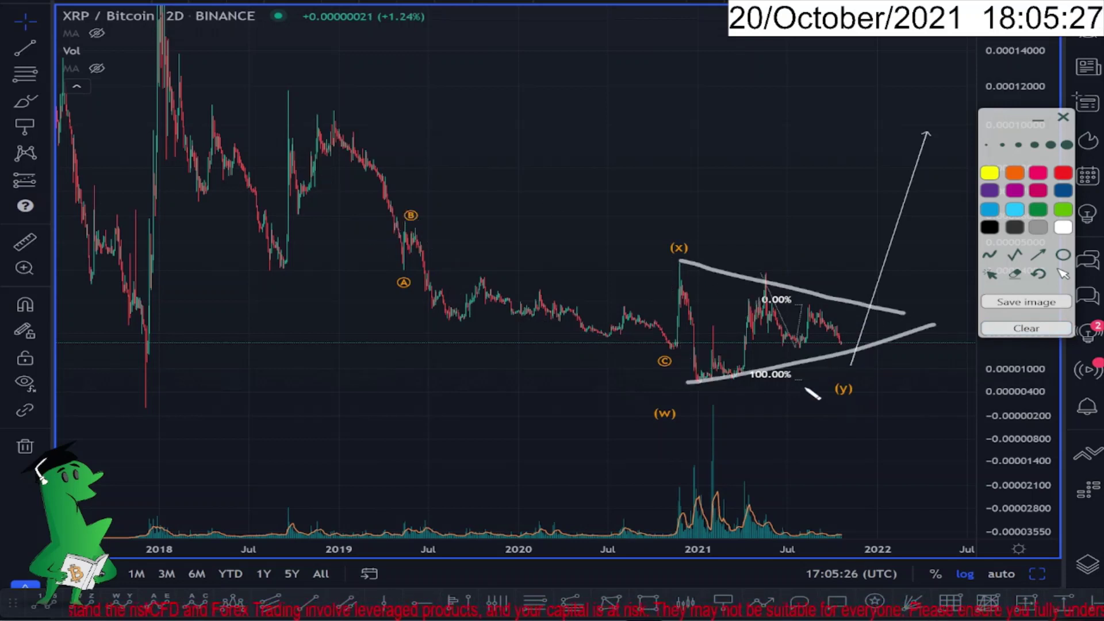
{"action": "left_click", "coordinate": [1041, 335]}
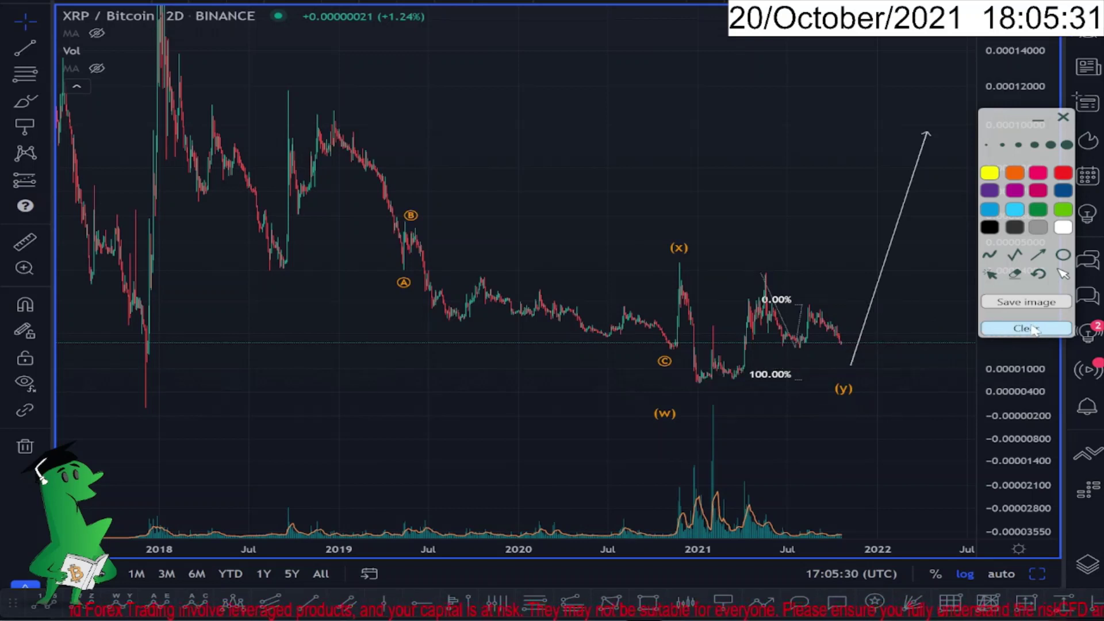
{"action": "left_click", "coordinate": [1062, 117]}
- Sketch a sideways zigzag from the October 2021 price into a steep upward arrow, clear it, and close the drawing palette
{"action": "scroll", "coordinate": [686, 452], "scroll_direction": "up", "scroll_amount": 2}
{"action": "scroll", "coordinate": [686, 453], "scroll_direction": "up", "scroll_amount": 5}
{"action": "left_click_drag", "start_coordinate": [871, 463], "coordinate": [447, 460]}
{"action": "left_click_drag", "start_coordinate": [1023, 465], "coordinate": [982, 210]}
{"action": "left_click_drag", "start_coordinate": [890, 372], "coordinate": [908, 227]}
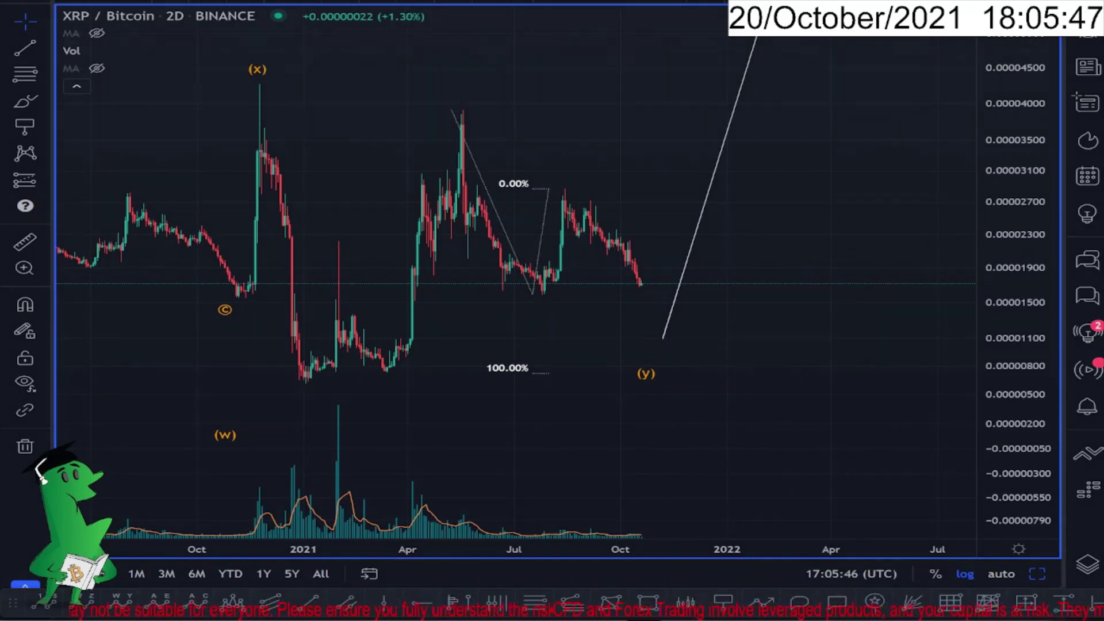
{"action": "left_click_drag", "start_coordinate": [900, 113], "coordinate": [994, 113]}
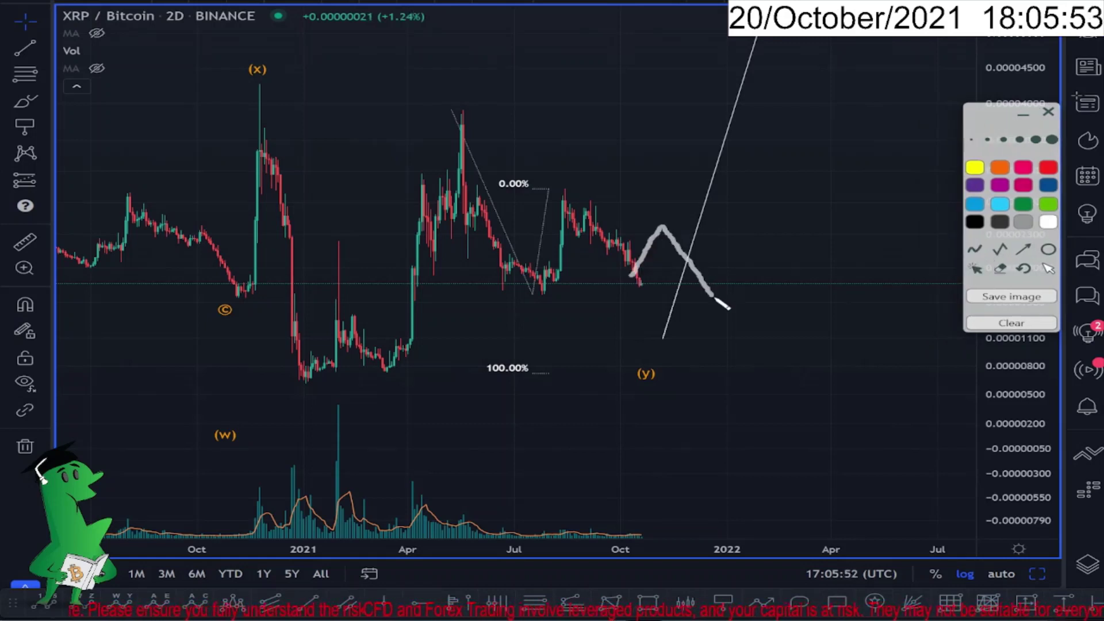
{"action": "mouse_move", "coordinate": [743, 335]}
{"action": "left_mouse_down"}
{"action": "mouse_move", "coordinate": [822, 233]}
{"action": "mouse_move", "coordinate": [874, 314]}
{"action": "mouse_move", "coordinate": [952, 80]}
{"action": "mouse_move", "coordinate": [946, 66]}
{"action": "mouse_move", "coordinate": [982, 98]}
{"action": "left_mouse_up"}
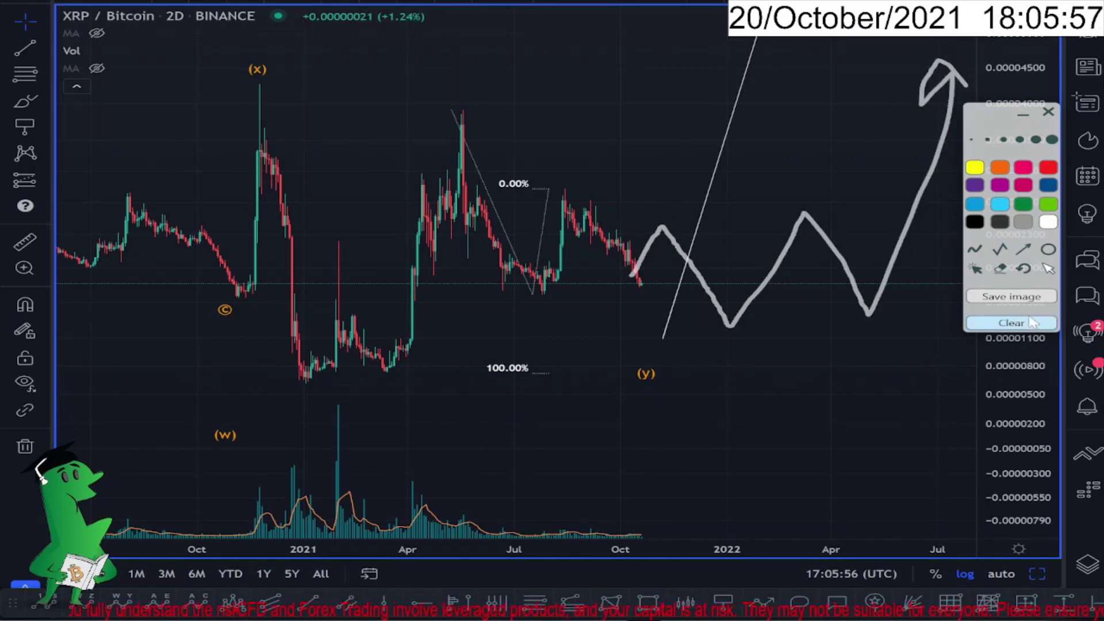
{"action": "left_click", "coordinate": [1033, 322]}
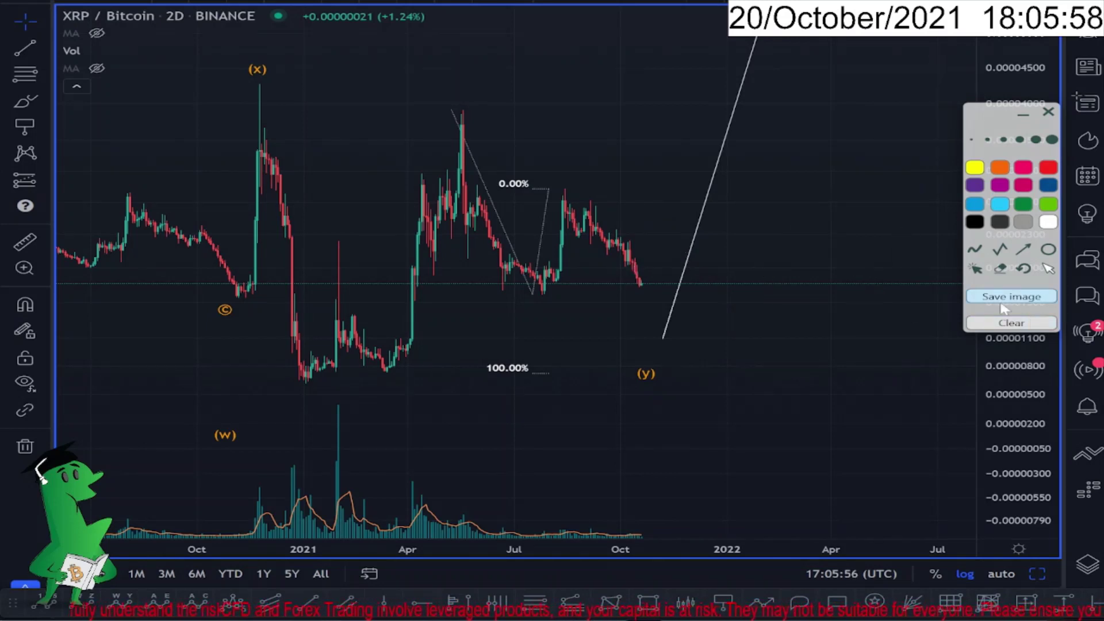
{"action": "left_click", "coordinate": [1047, 112]}
- Return to the XRP/USD chart and add a price note anchored at 1.41901, with its label above it near 7 November
{"action": "scroll", "coordinate": [394, 199], "scroll_direction": "down", "scroll_amount": 3}
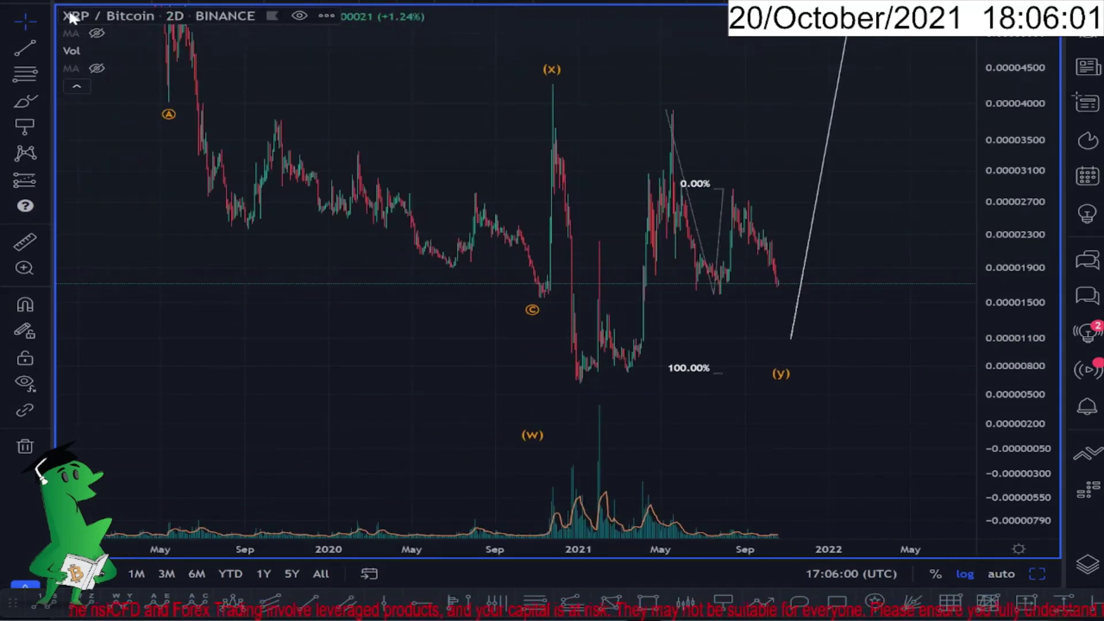
{"action": "left_click_drag", "start_coordinate": [1018, 118], "coordinate": [1017, 150]}
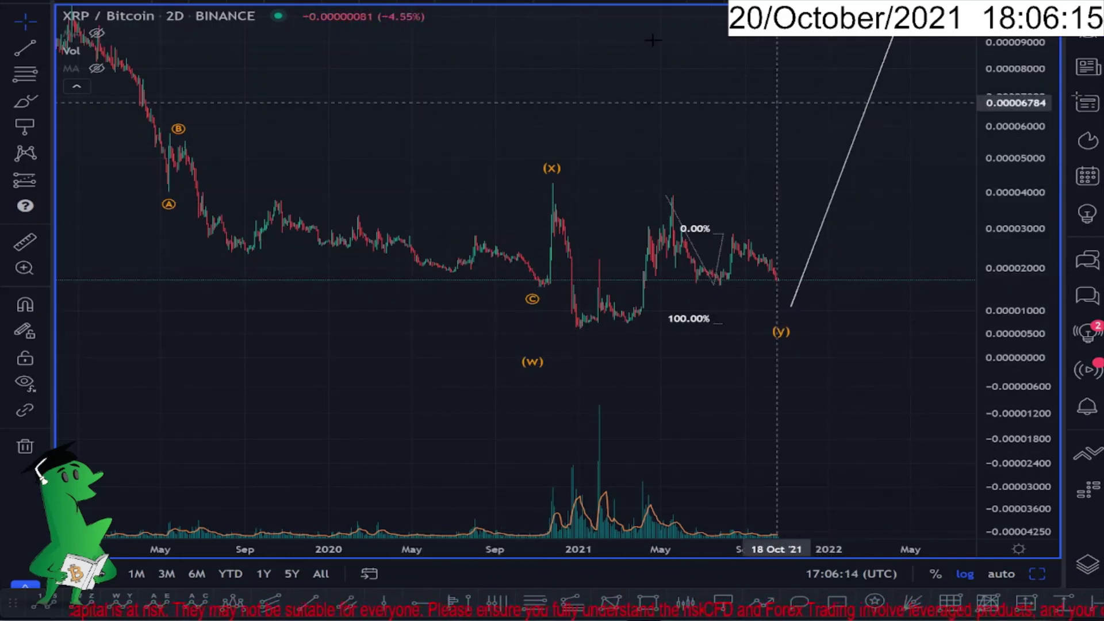
{"action": "key", "text": "ctrl+Tab"}
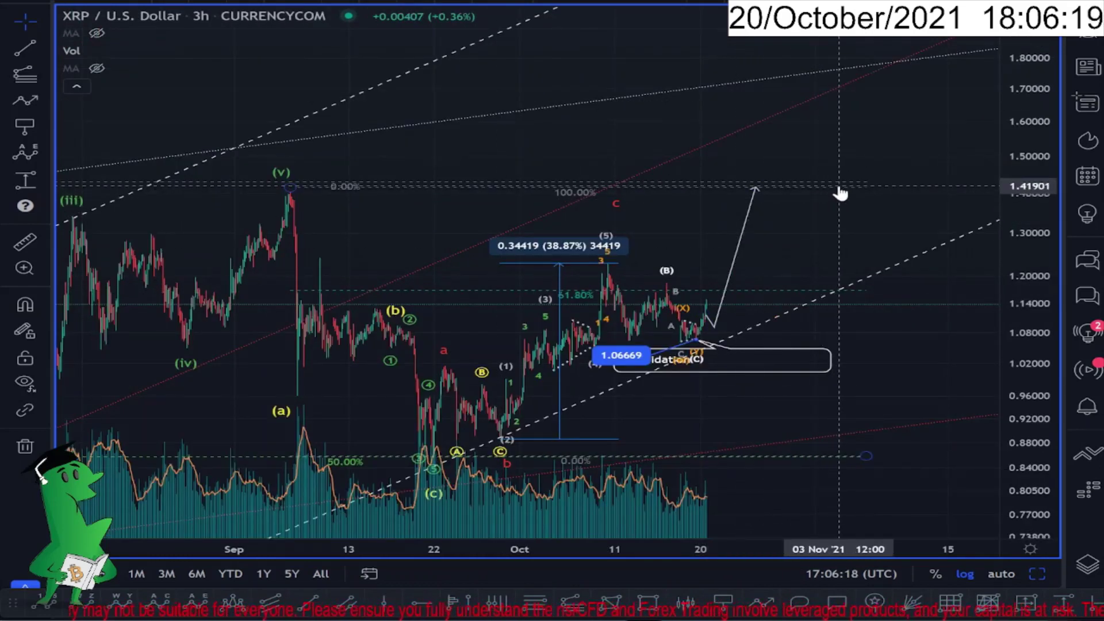
{"action": "left_click", "coordinate": [723, 601]}
{"action": "left_click", "coordinate": [866, 186]}
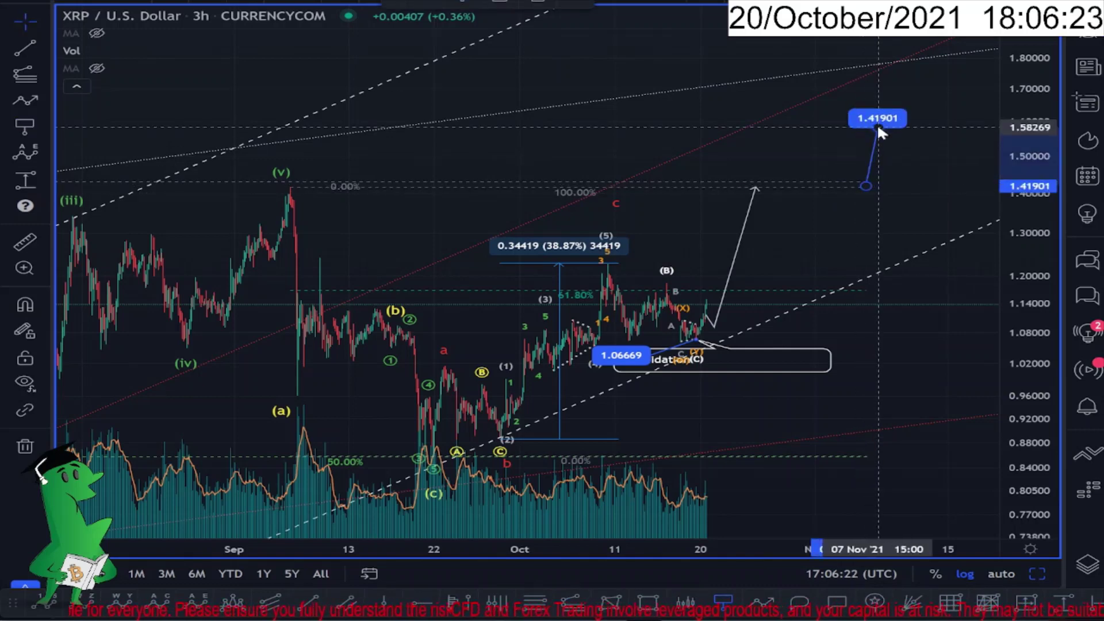
{"action": "left_click", "coordinate": [878, 127]}
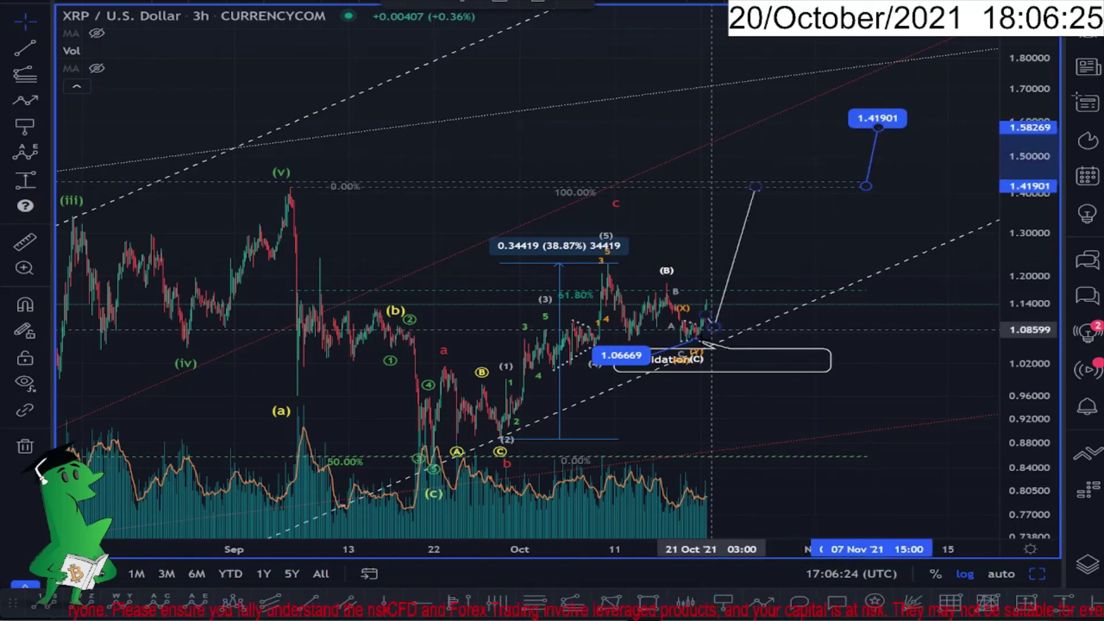